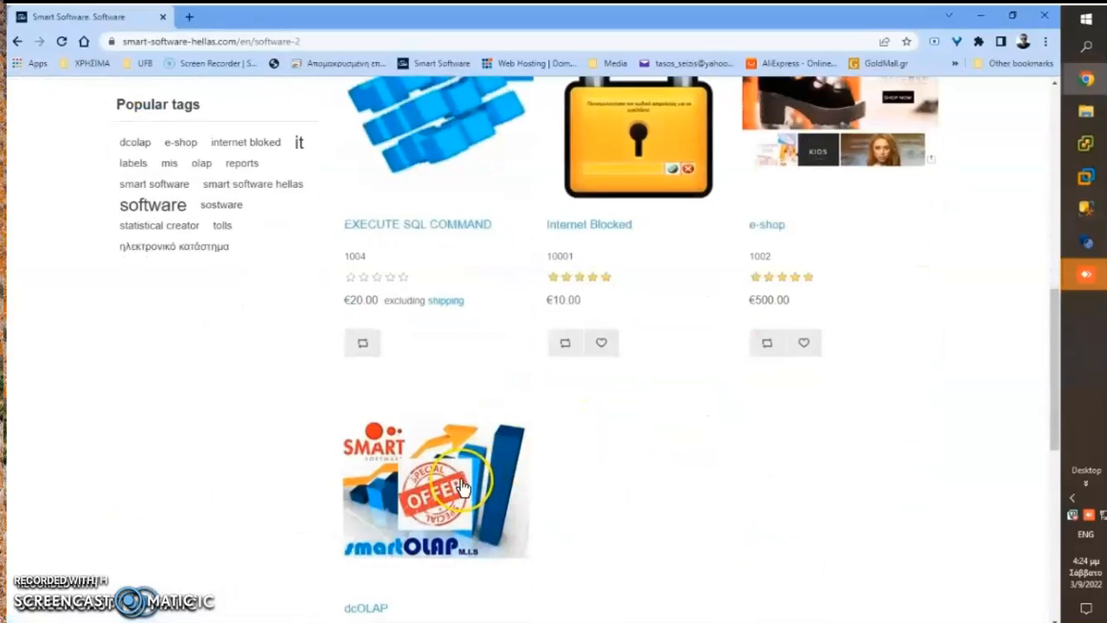
Open the dcOLAP product page and find the download link for the free beta.
left_click(459, 491)
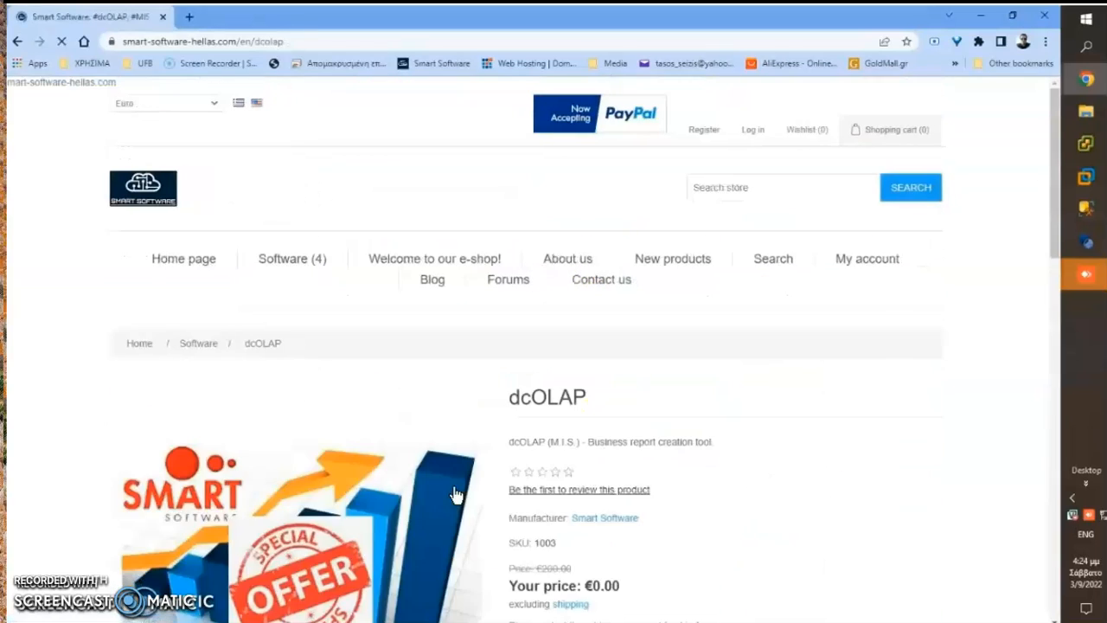
scroll(664, 471, "down", 3)
scroll(664, 472, "down", 3)
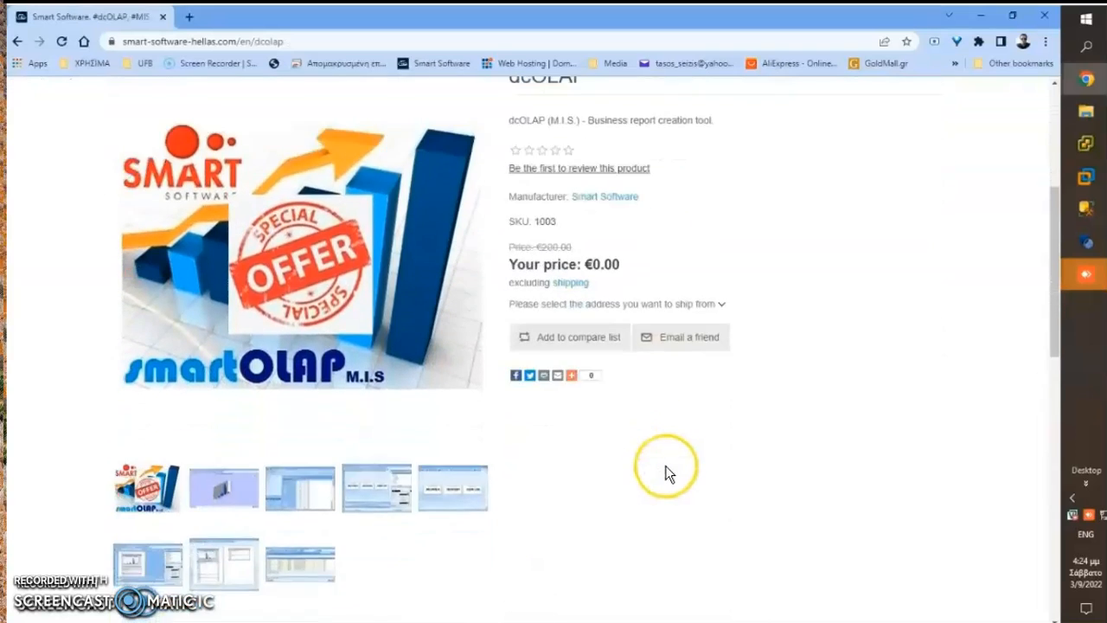
scroll(666, 474, "down", 4)
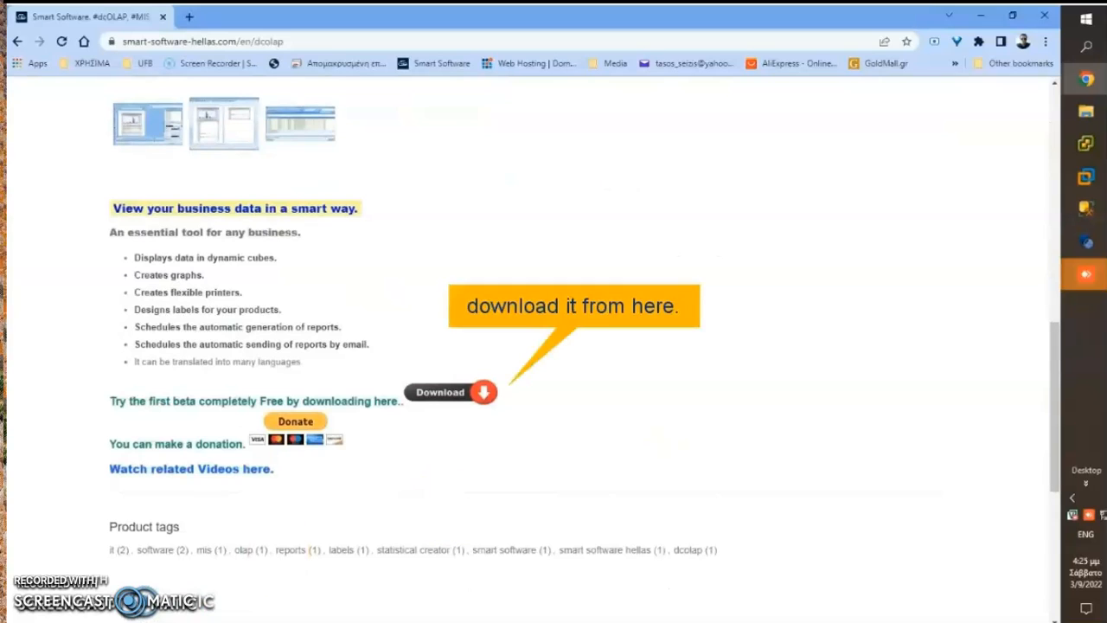
Download dcOLAP_Setup.exe through the product page's Google Drive link, choosing to download it anyway.
left_click(437, 398)
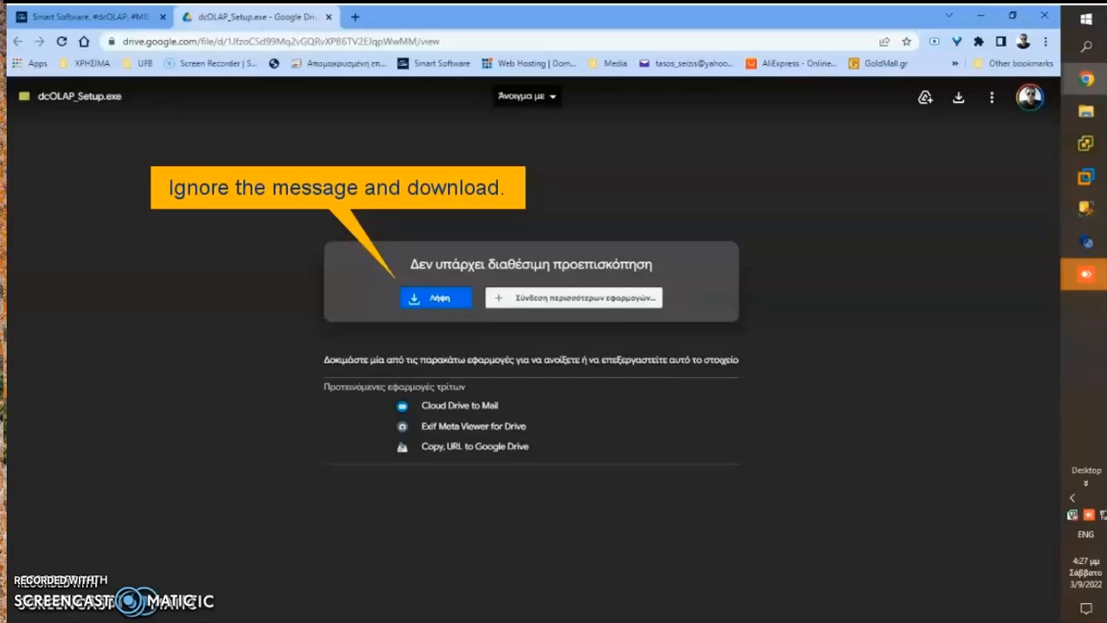
left_click(437, 298)
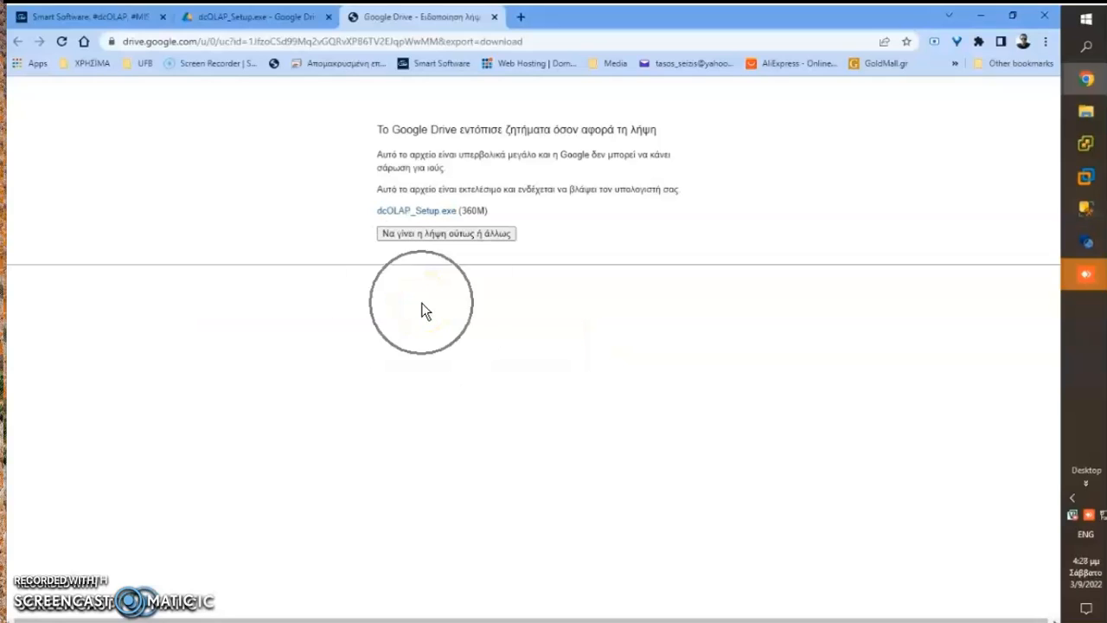
left_click(433, 236)
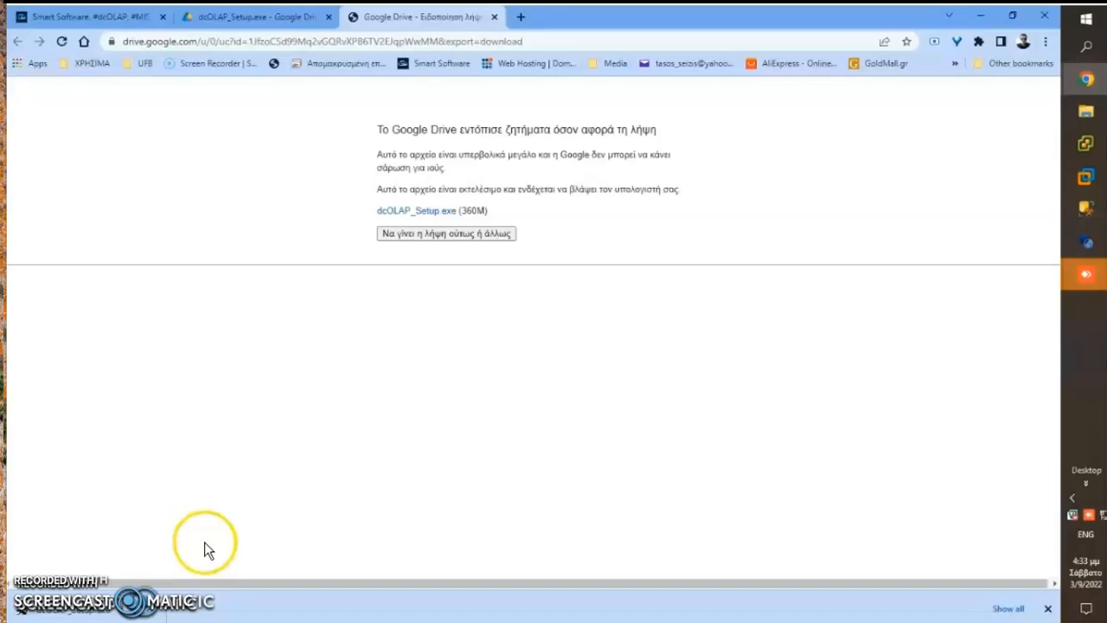
Run the downloaded dcOLAP_Setup.exe, overriding the Microsoft Defender SmartScreen block.
left_click(158, 616)
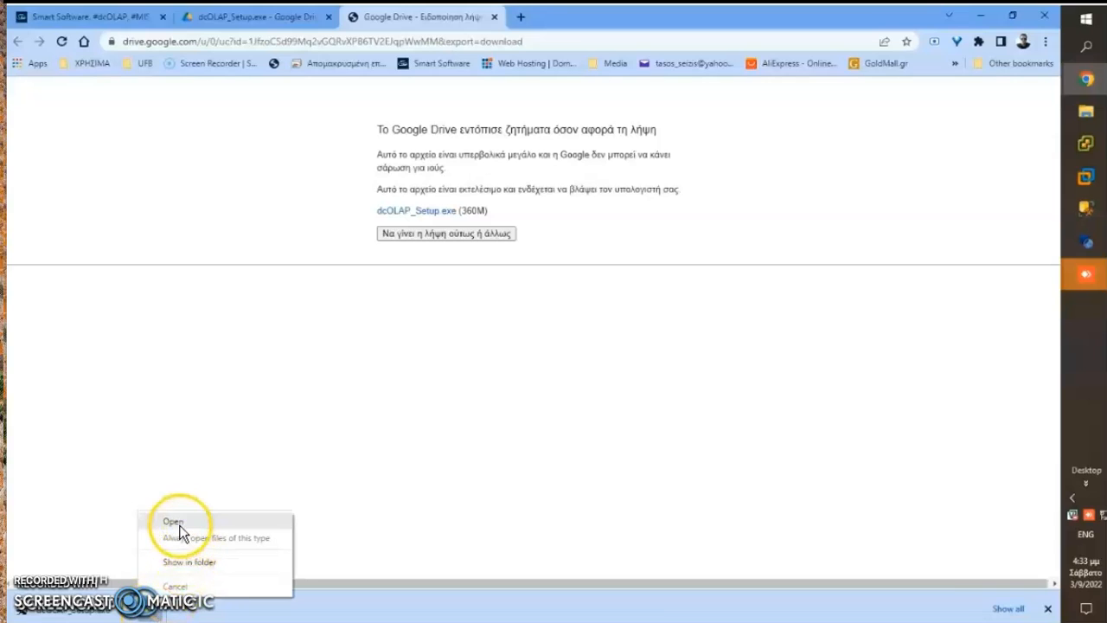
left_click(178, 525)
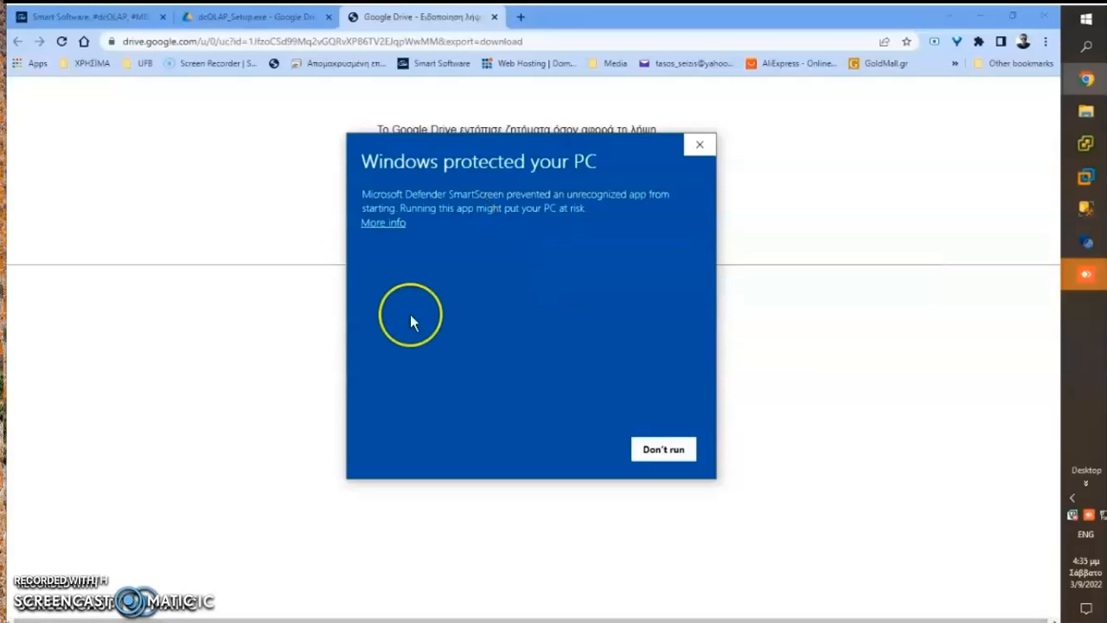
left_click(384, 224)
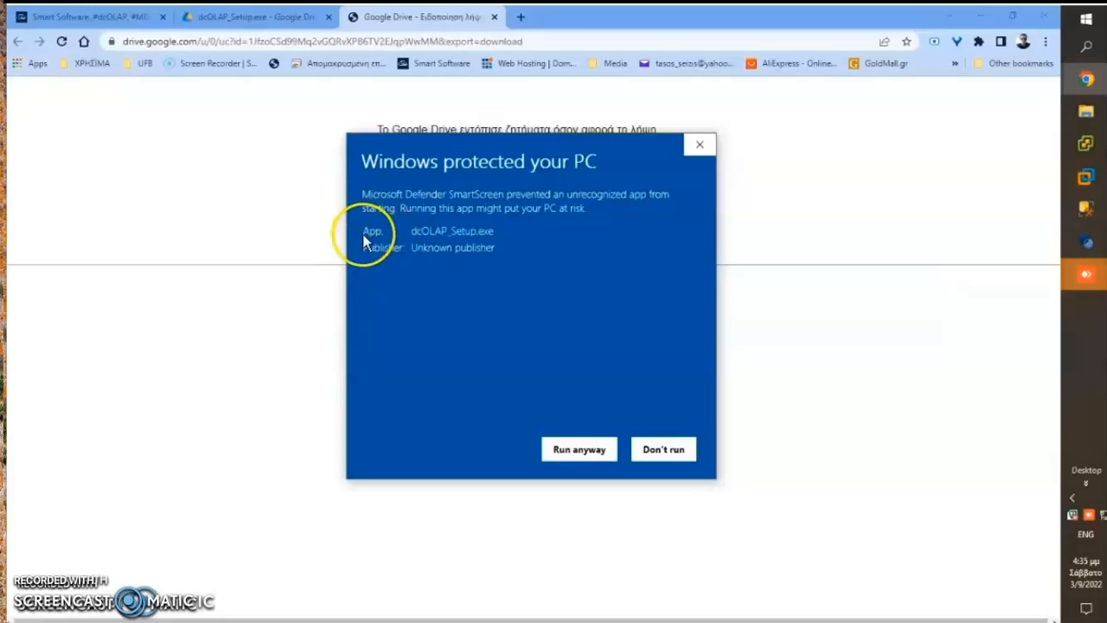
left_click(571, 450)
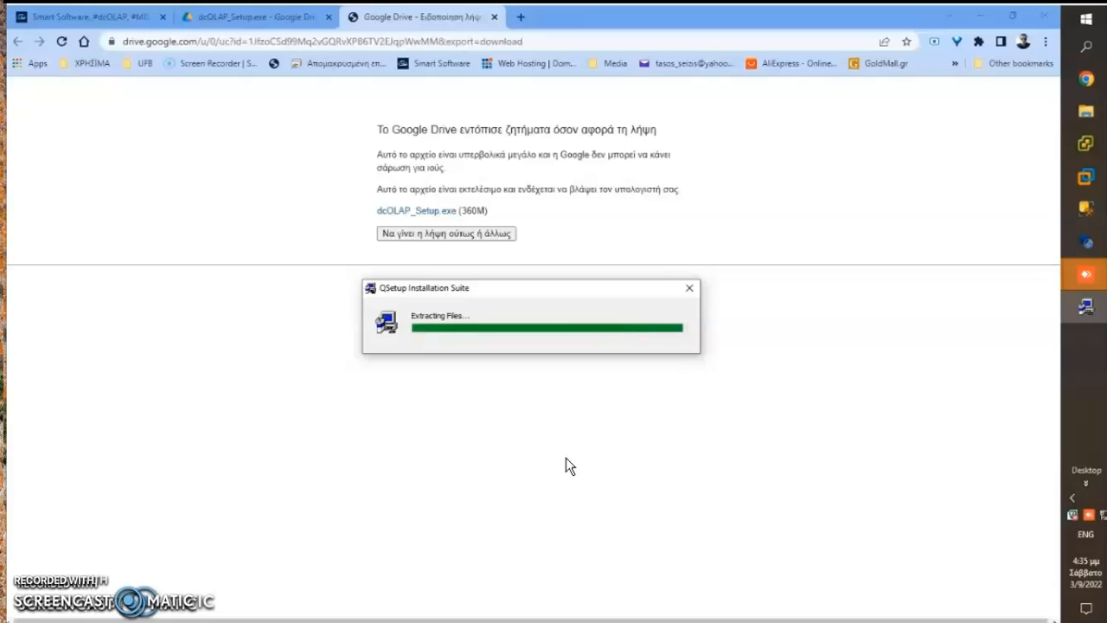
Select English as the installation language and confirm it.
left_click(541, 252)
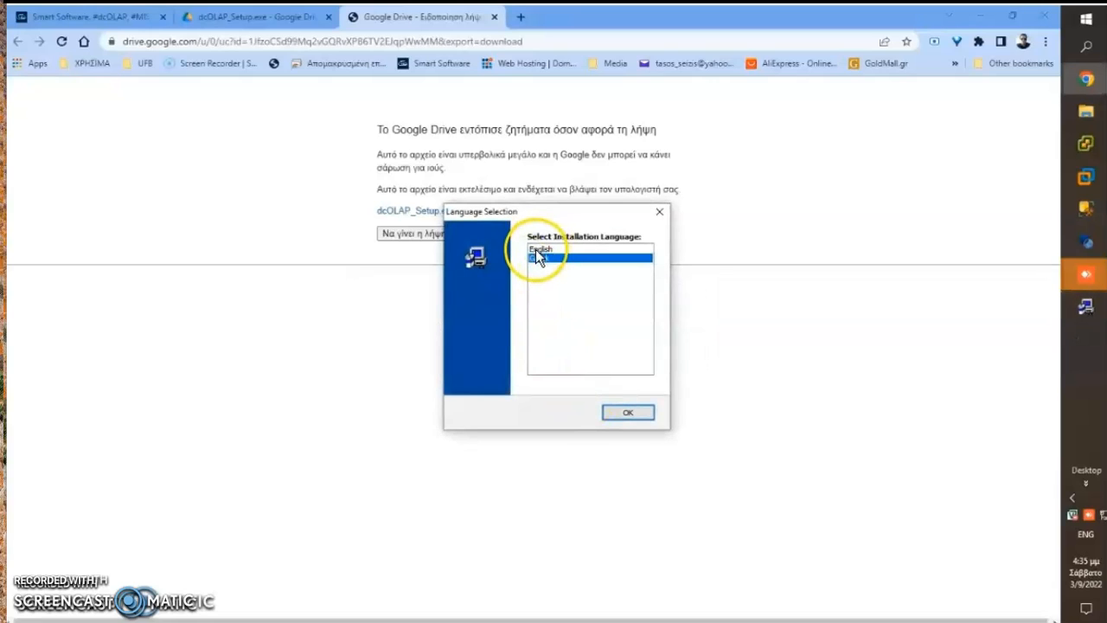
left_click(536, 249)
left_click(618, 414)
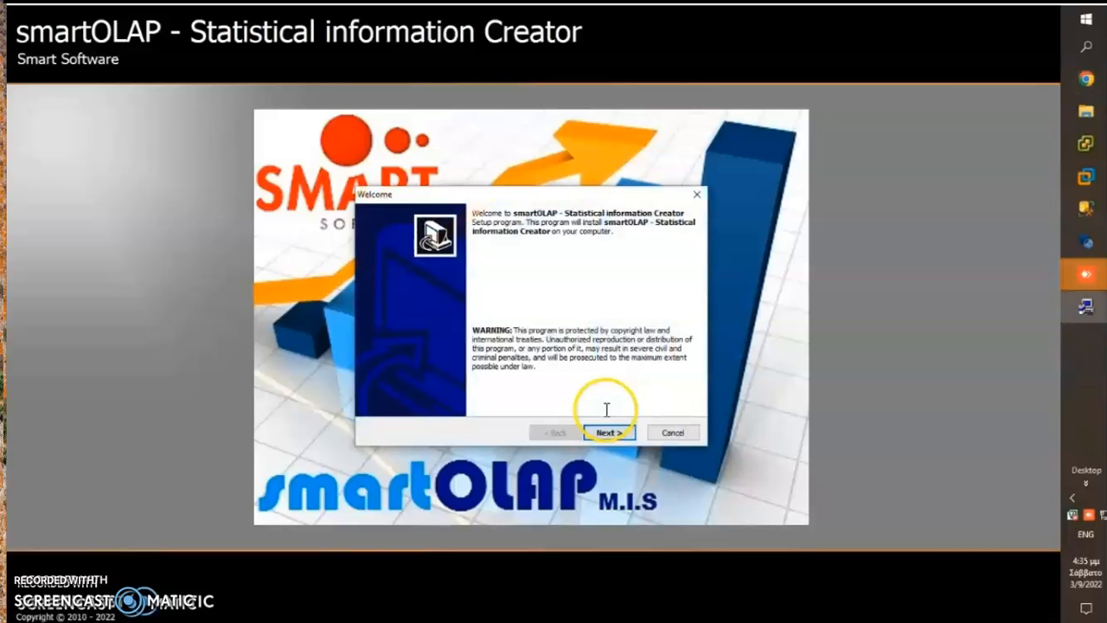
Pass the welcome page, go through the license agreement to its end, and accept its terms.
left_click(603, 430)
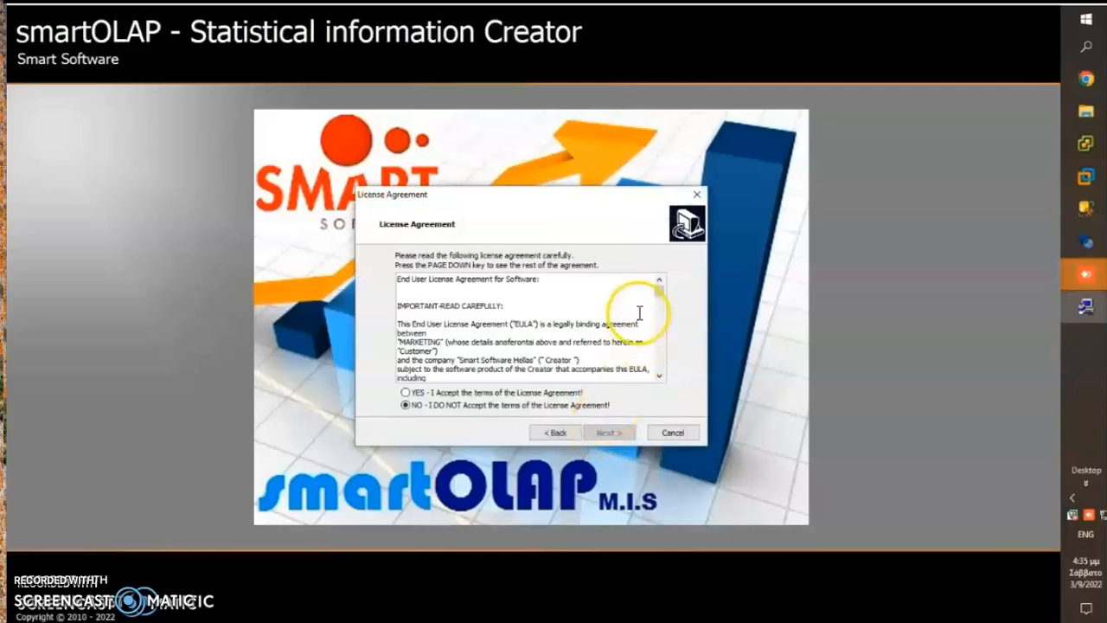
left_click_drag(660, 289, 655, 367)
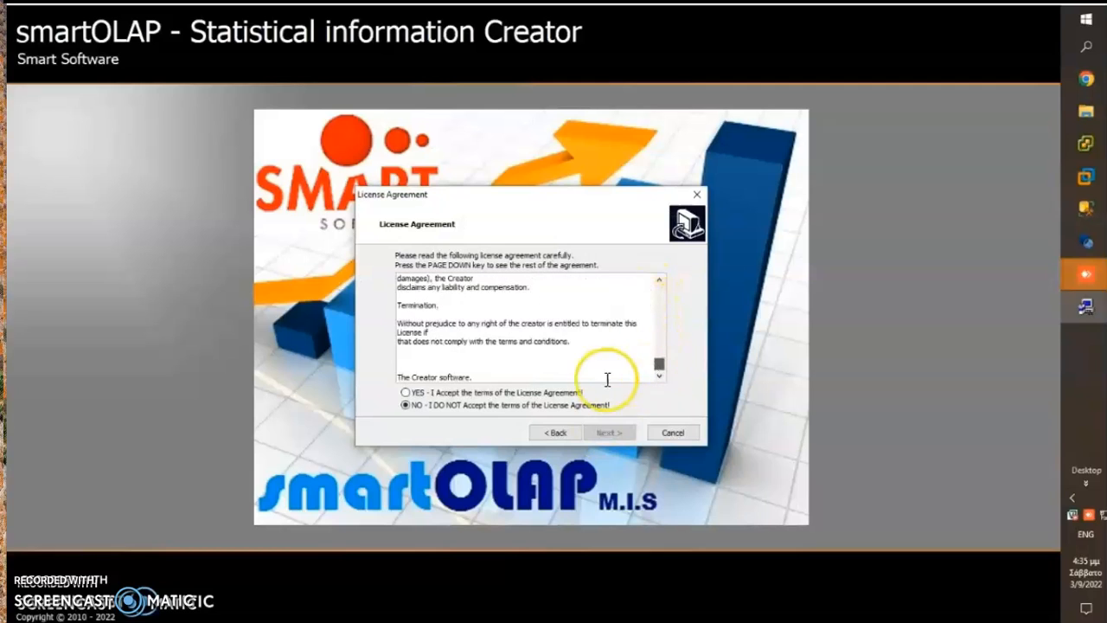
left_click(405, 392)
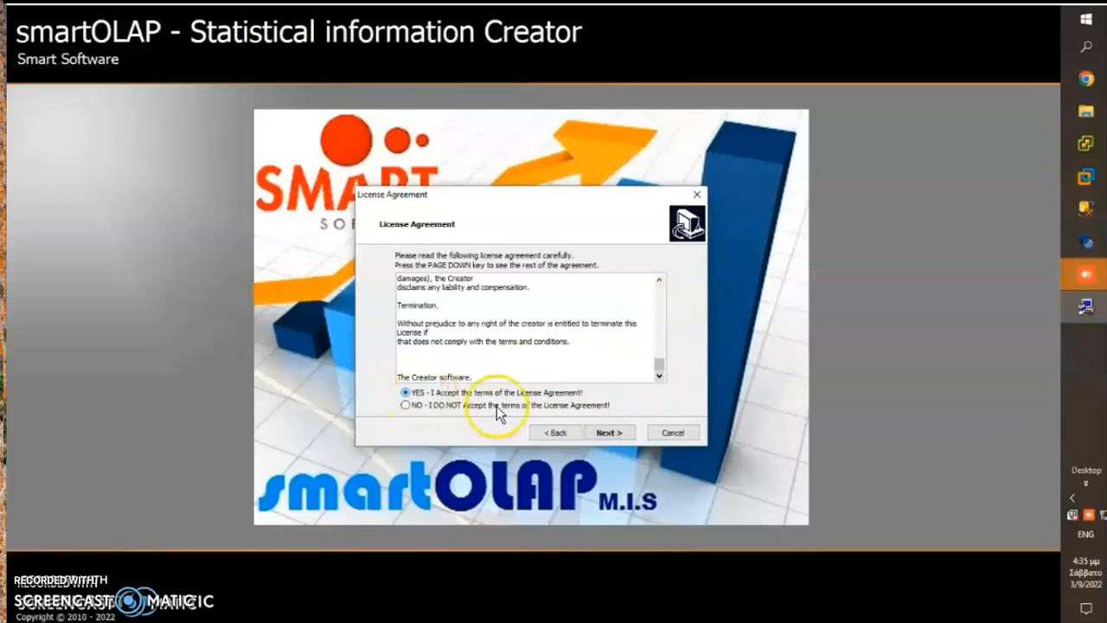
left_click(610, 432)
Keep the default installation settings with all four program shortcuts enabled, and start copying the files.
left_click(610, 436)
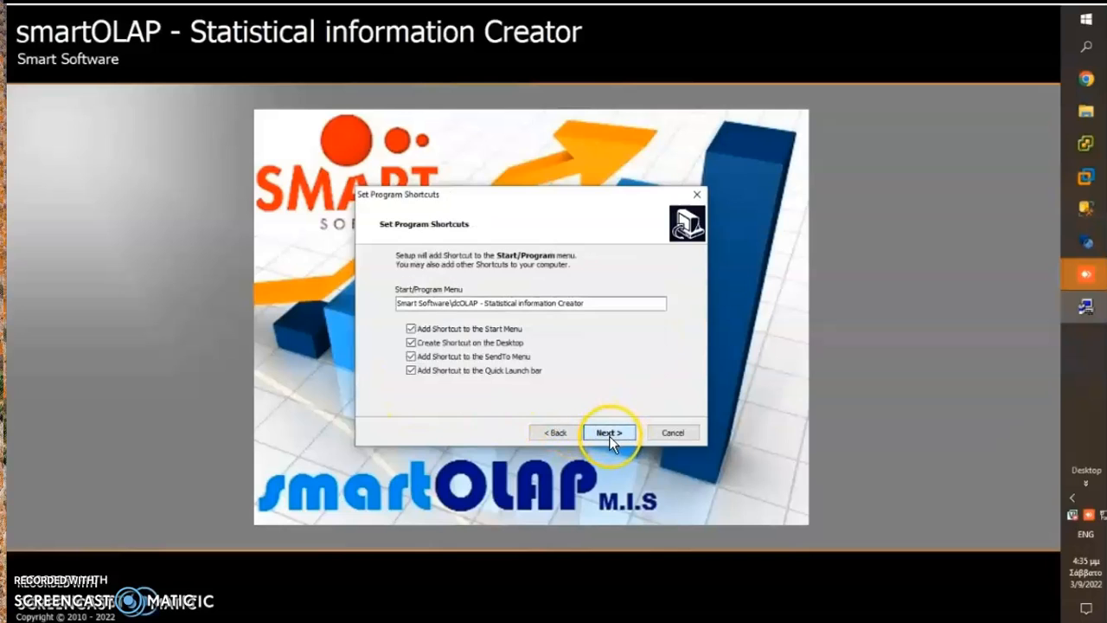
left_click(610, 434)
left_click(605, 431)
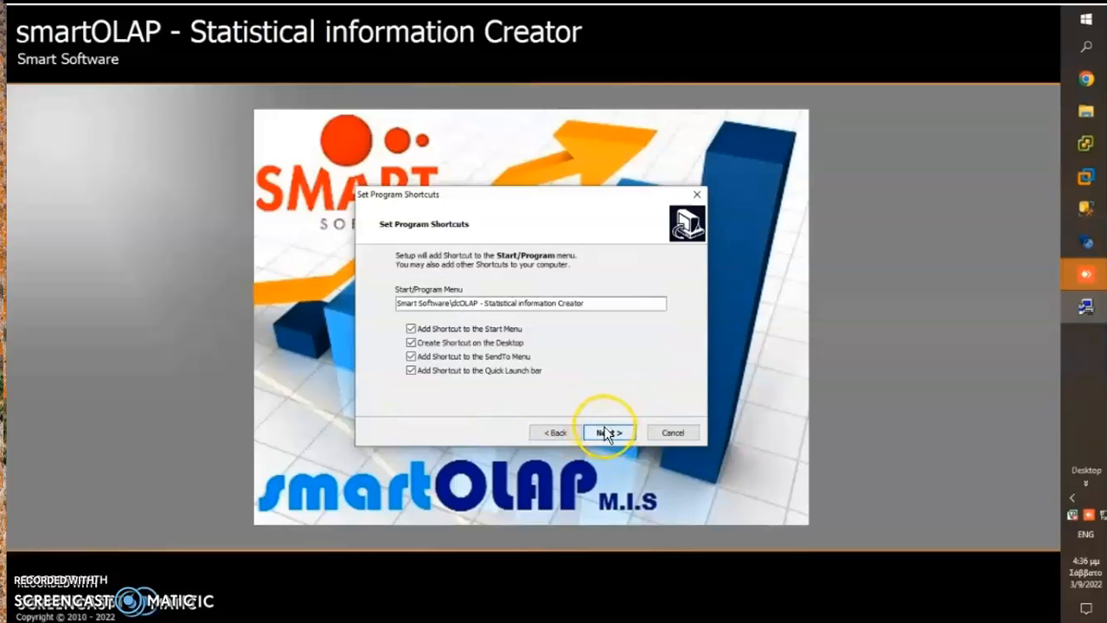
left_click(604, 432)
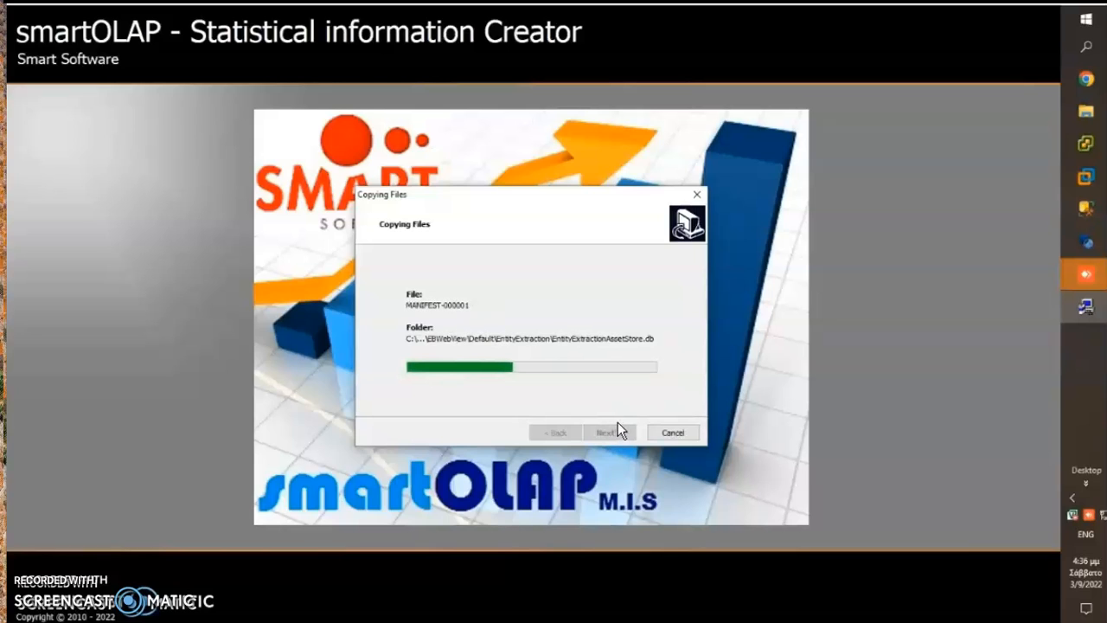
left_click(628, 428)
left_click(628, 428)
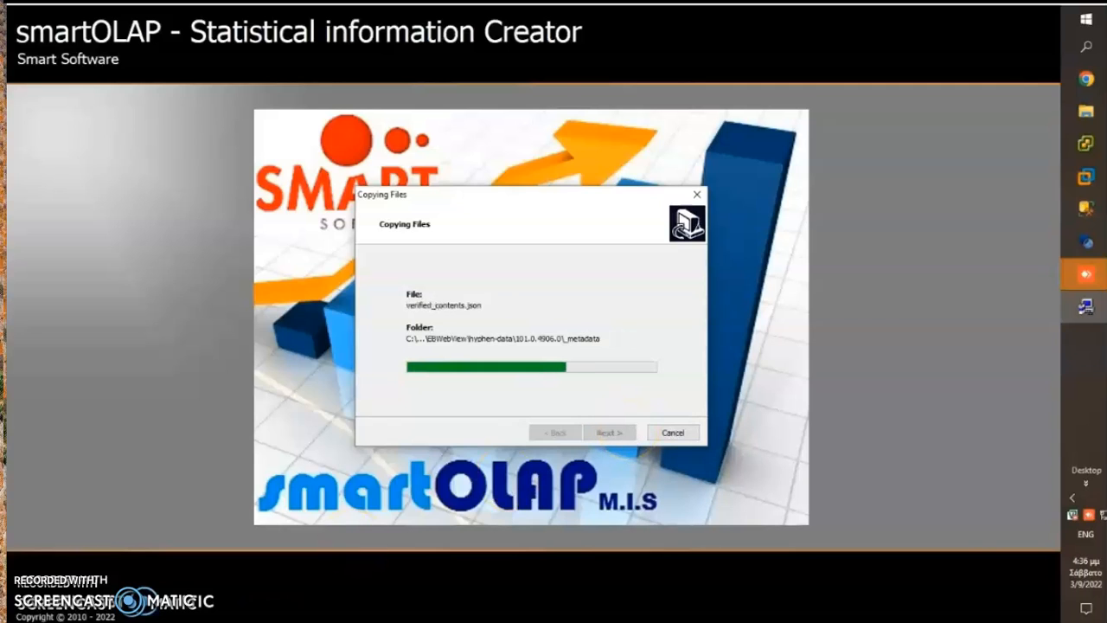
left_click(464, 414)
left_click(503, 396)
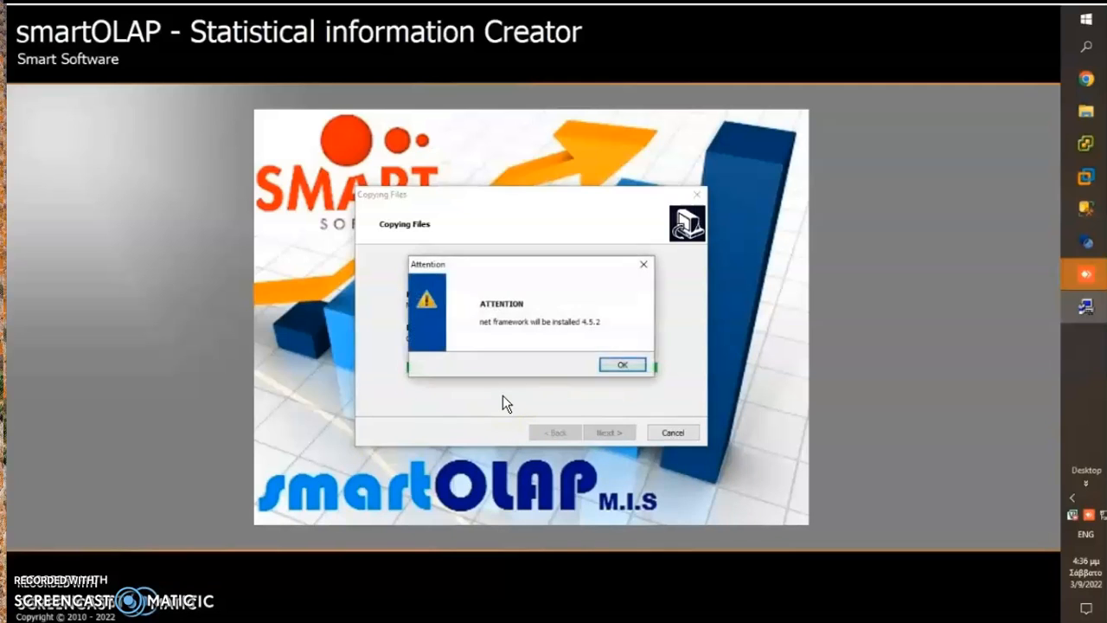
Confirm the .NET Framework 4.5.2 installation, close its setup window, and finish the setup with launching the program enabled.
left_click(608, 365)
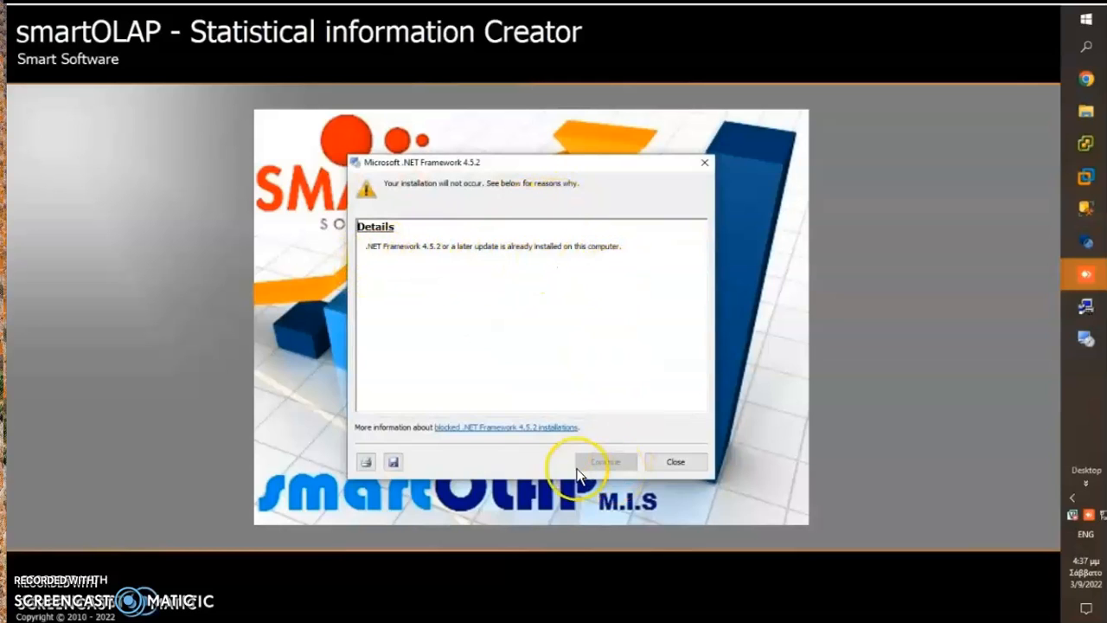
left_click(674, 467)
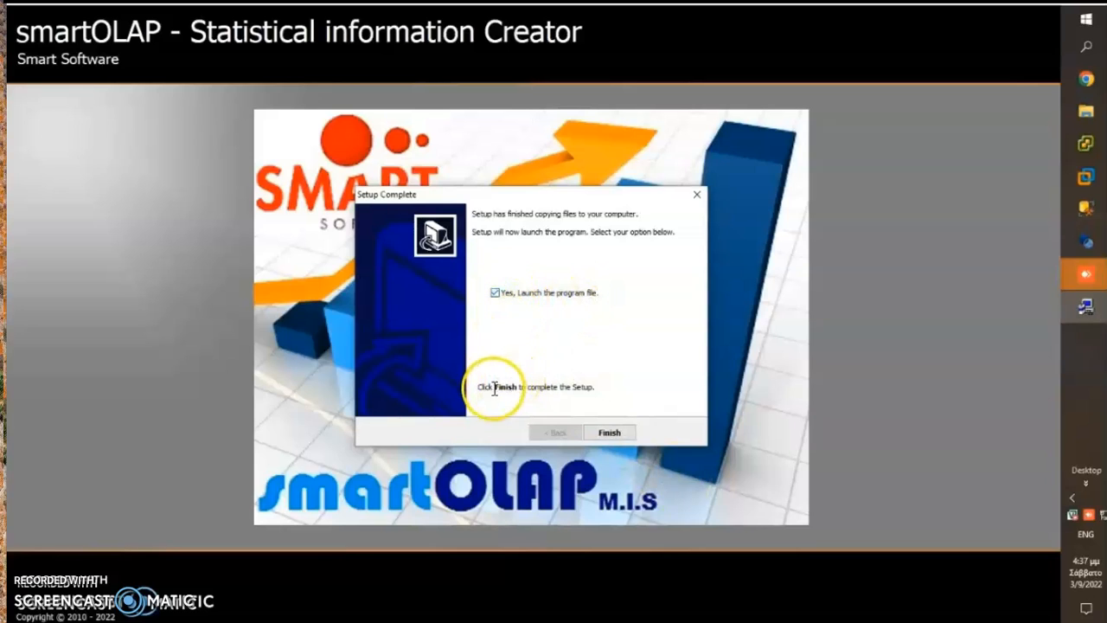
left_click(614, 432)
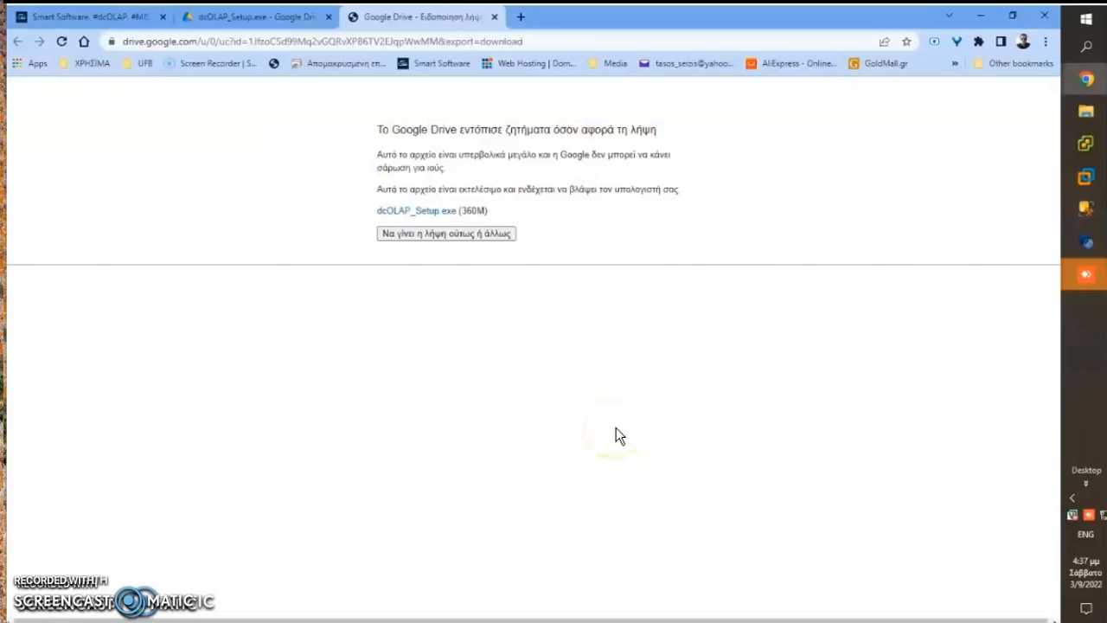
Set the dcOLAP desktop shortcut to run as administrator and save its properties with administrator permission.
left_click(91, 257)
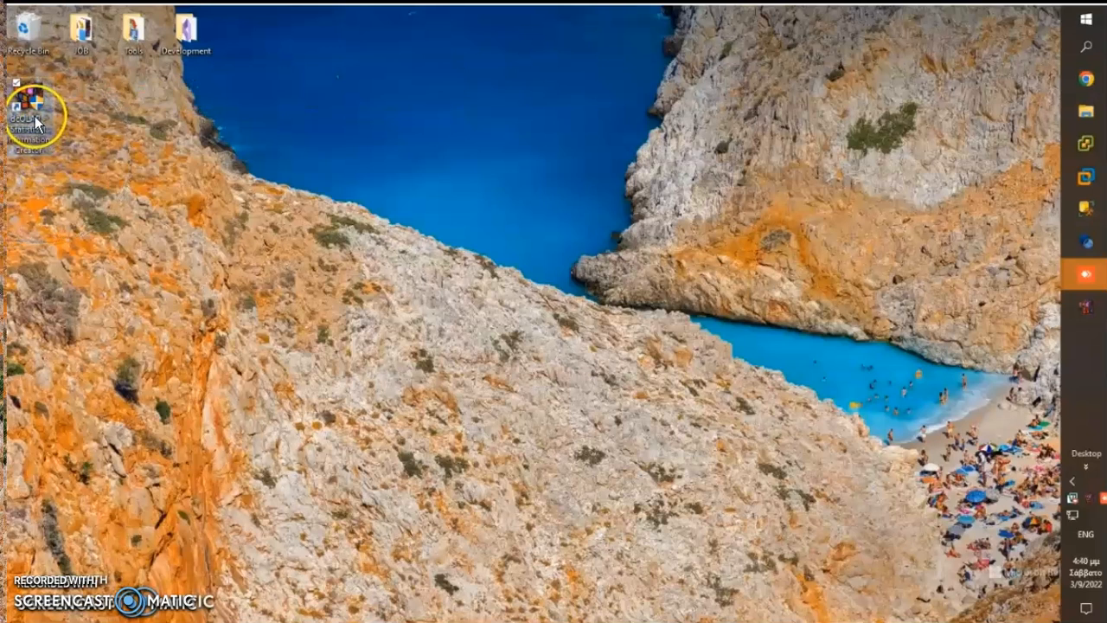
right_click(34, 116)
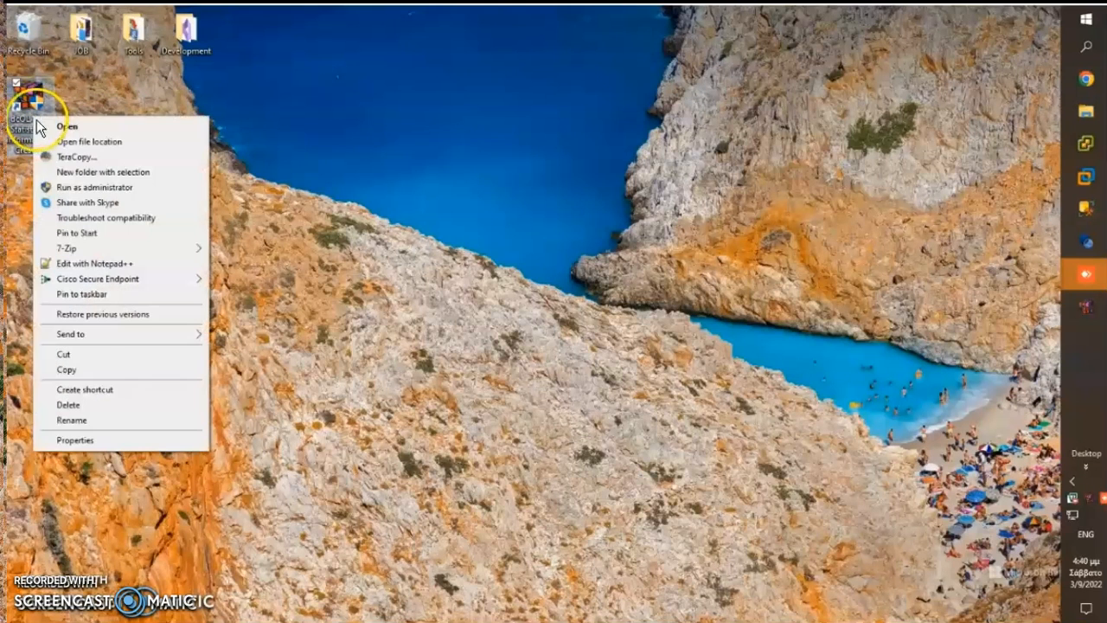
left_click(113, 442)
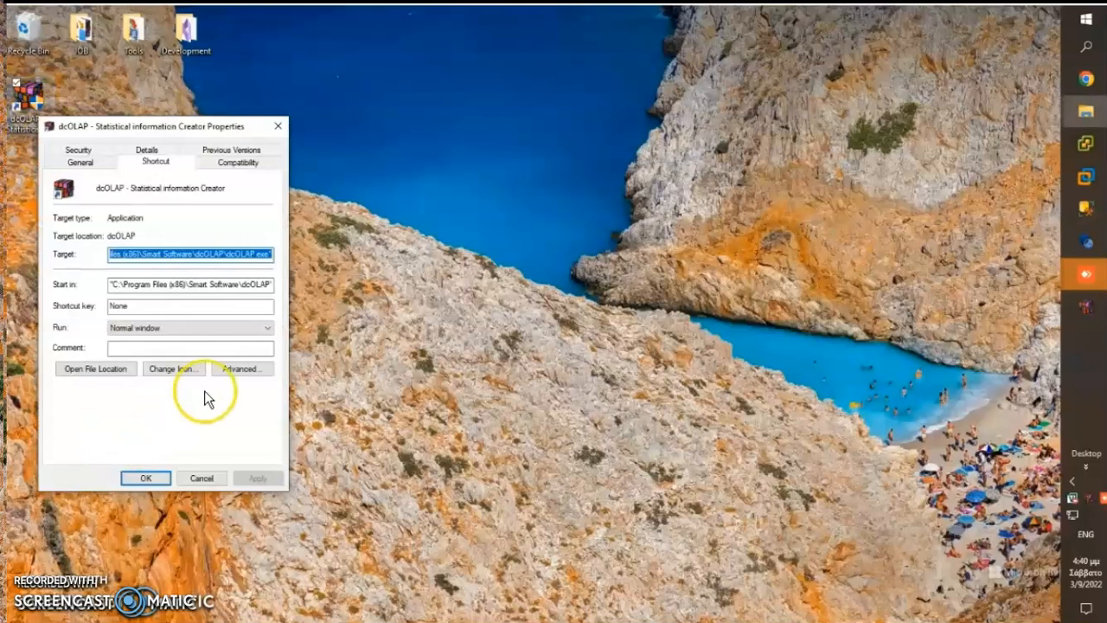
left_click(234, 370)
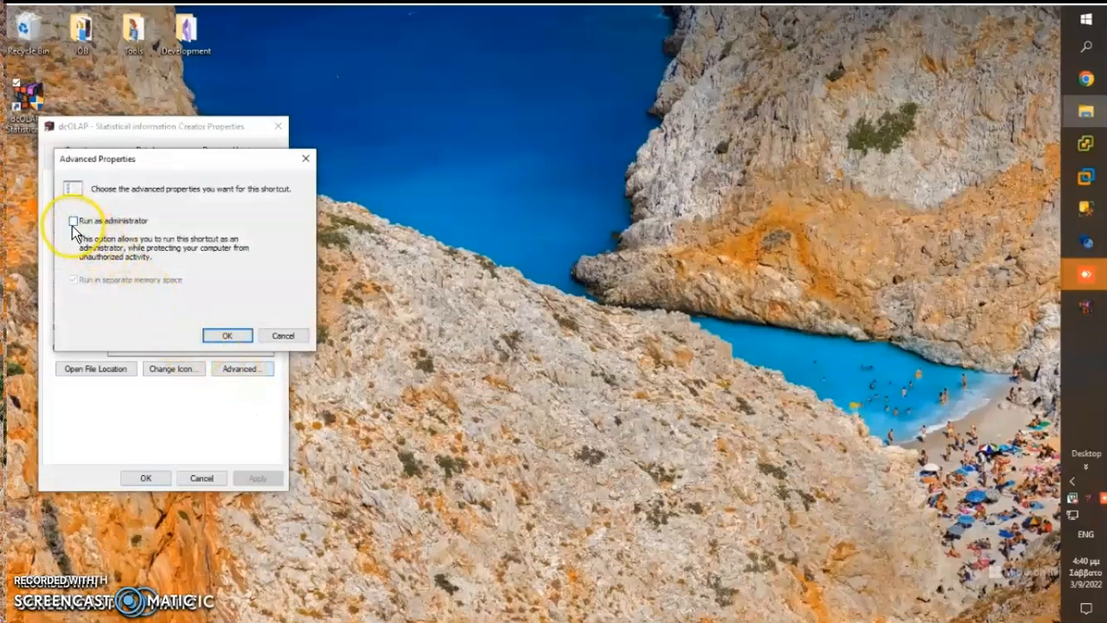
left_click(227, 335)
left_click(257, 478)
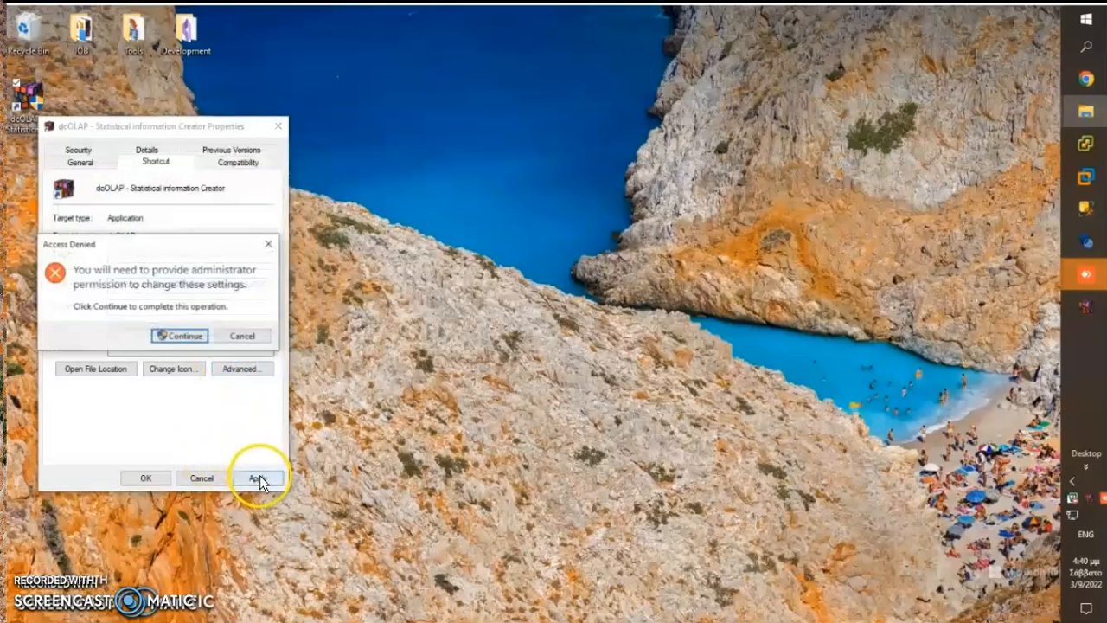
left_click(177, 336)
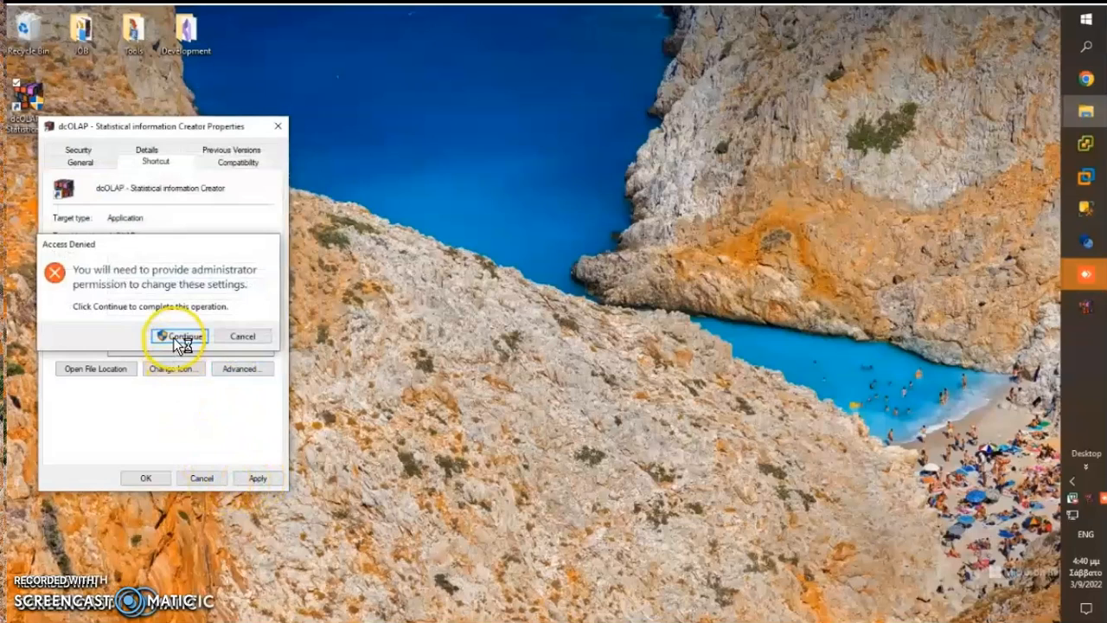
left_click(147, 477)
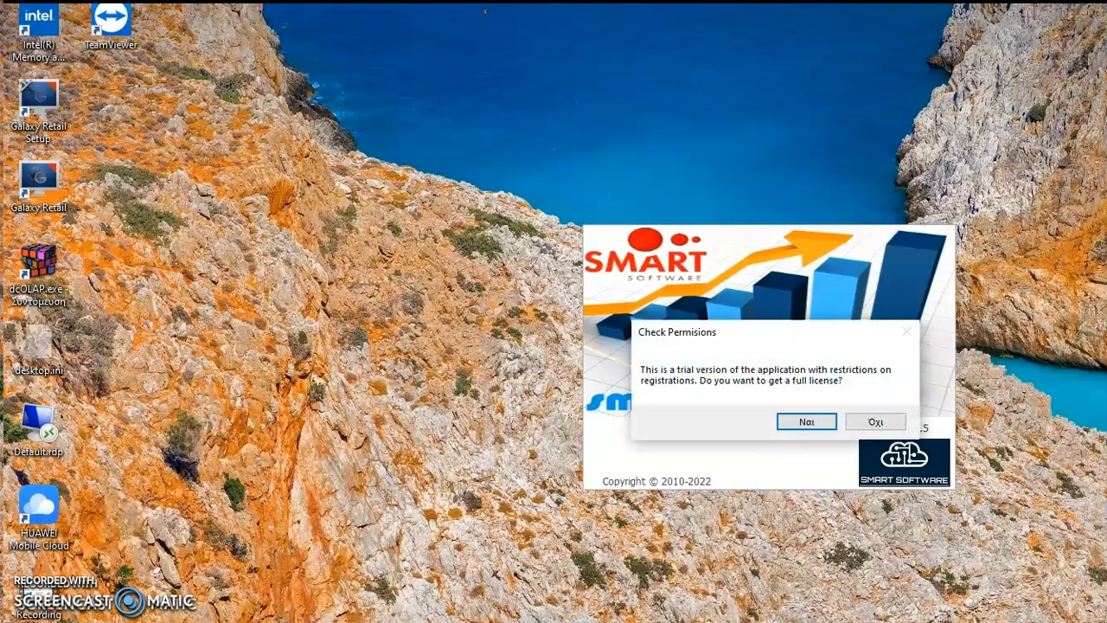
Decline the full license to continue with the trial version, and open the dcOLAP Help Issues to read through them.
left_click(875, 422)
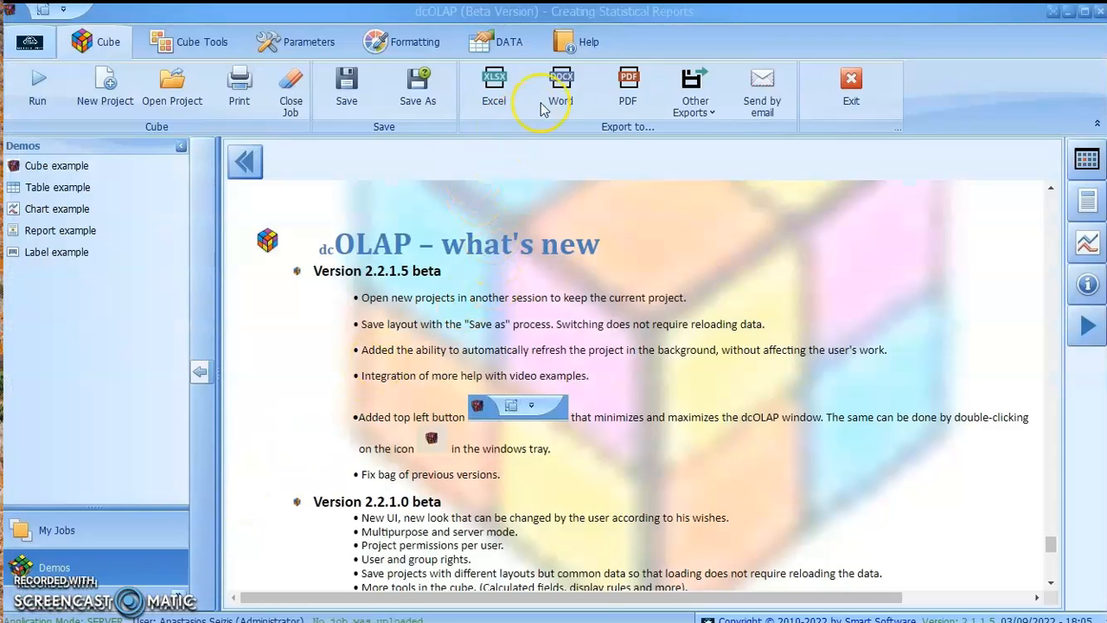
left_click(588, 44)
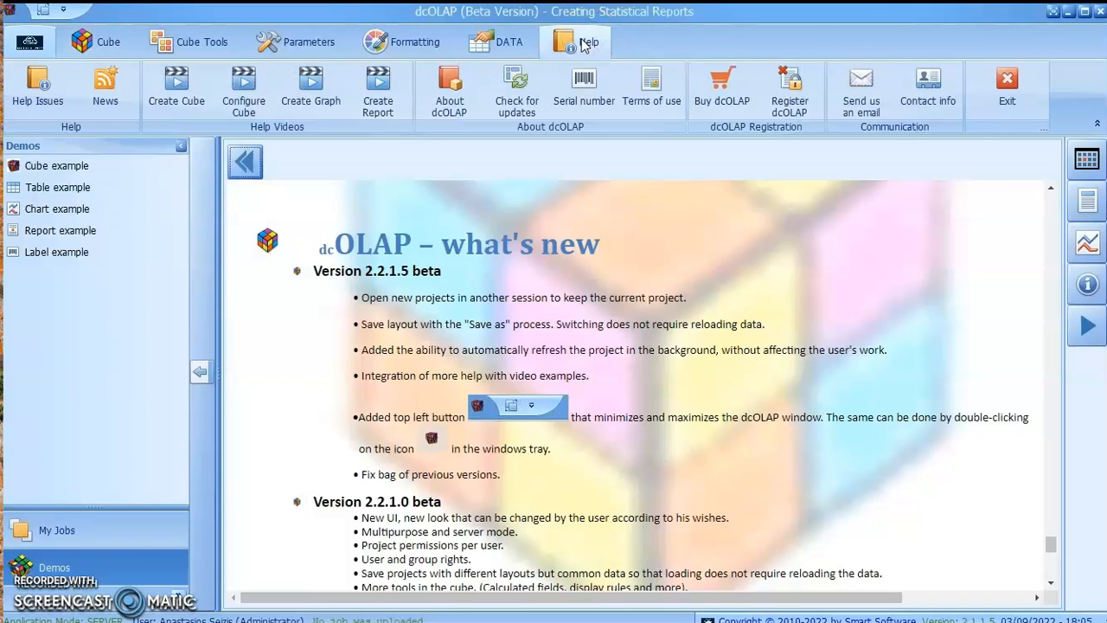
left_click(42, 80)
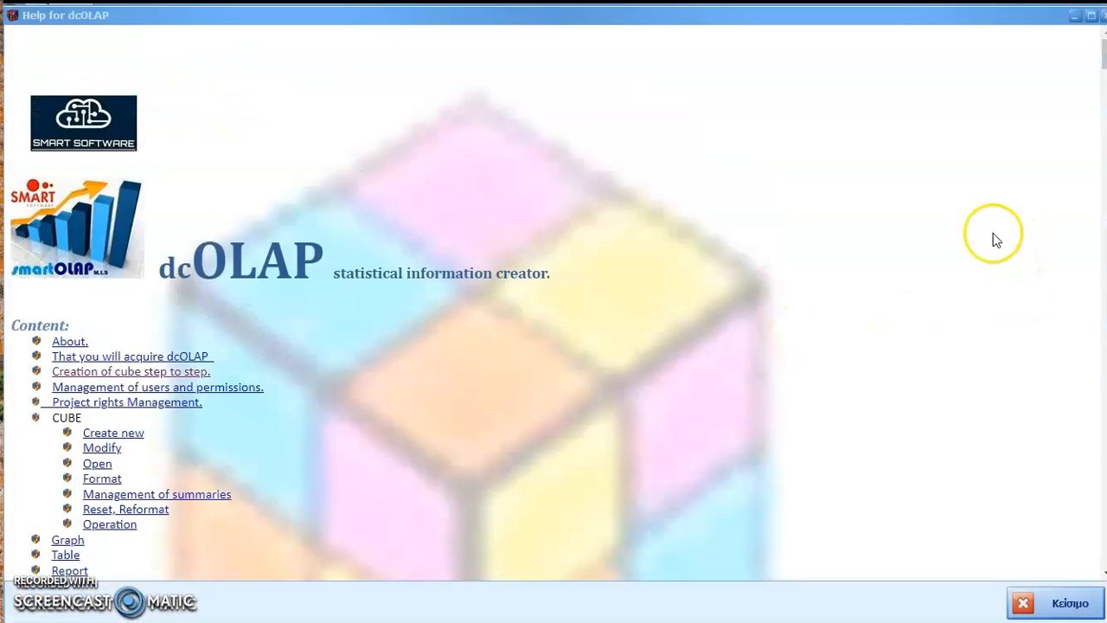
scroll(845, 172, "down", 4)
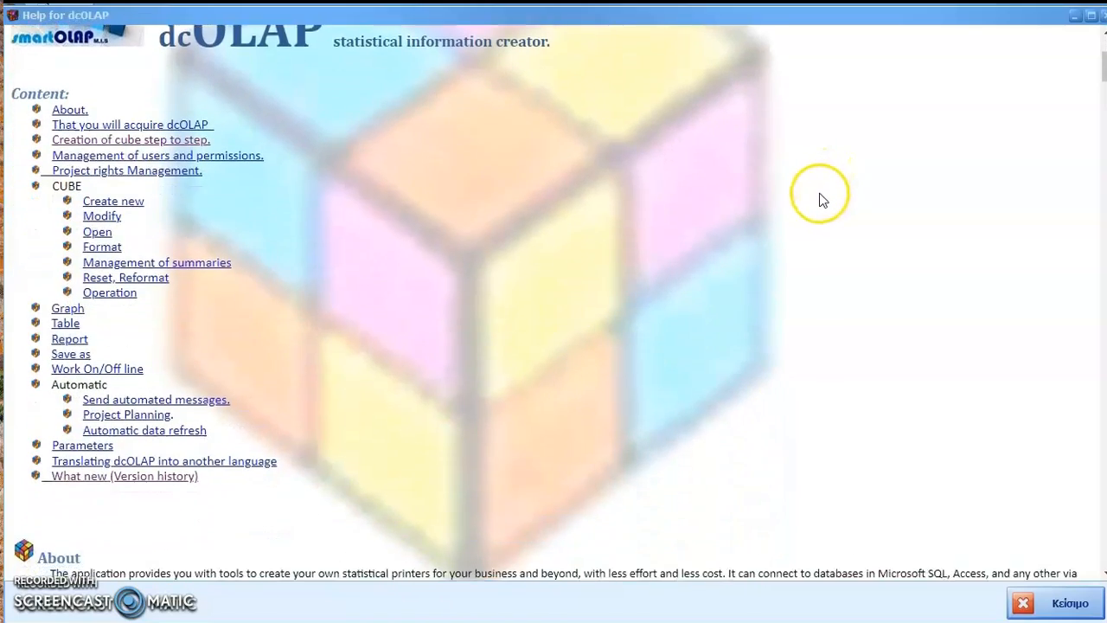
scroll(820, 208, "down", 5)
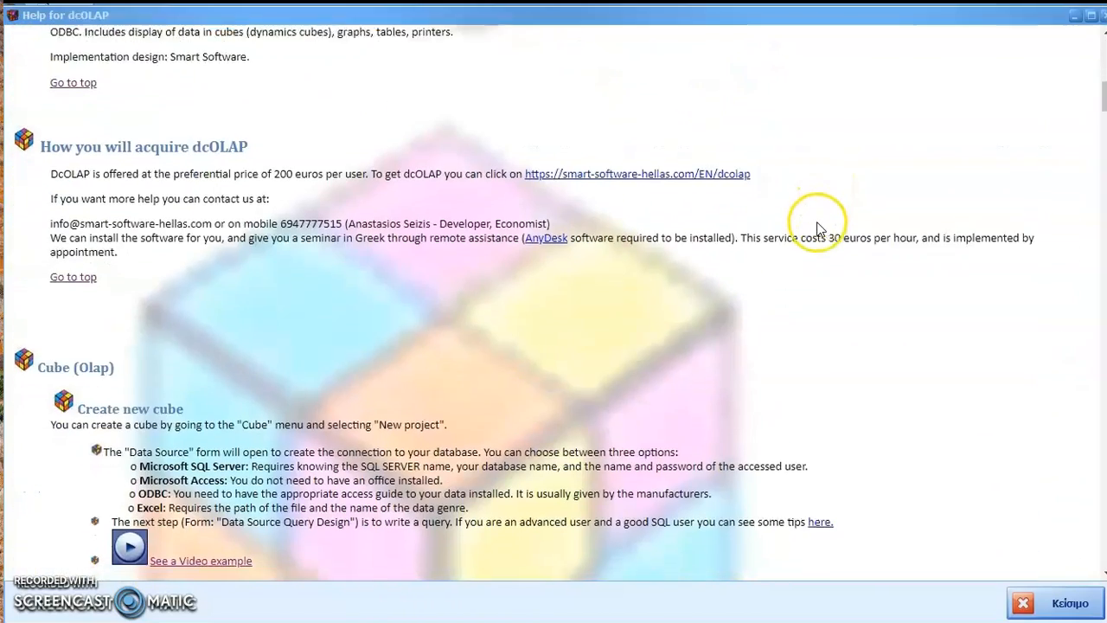
Read through the help section on how to acquire dcOLAP, and close the help window.
scroll(820, 227, "down", 1)
left_click(1056, 604)
left_click(1056, 604)
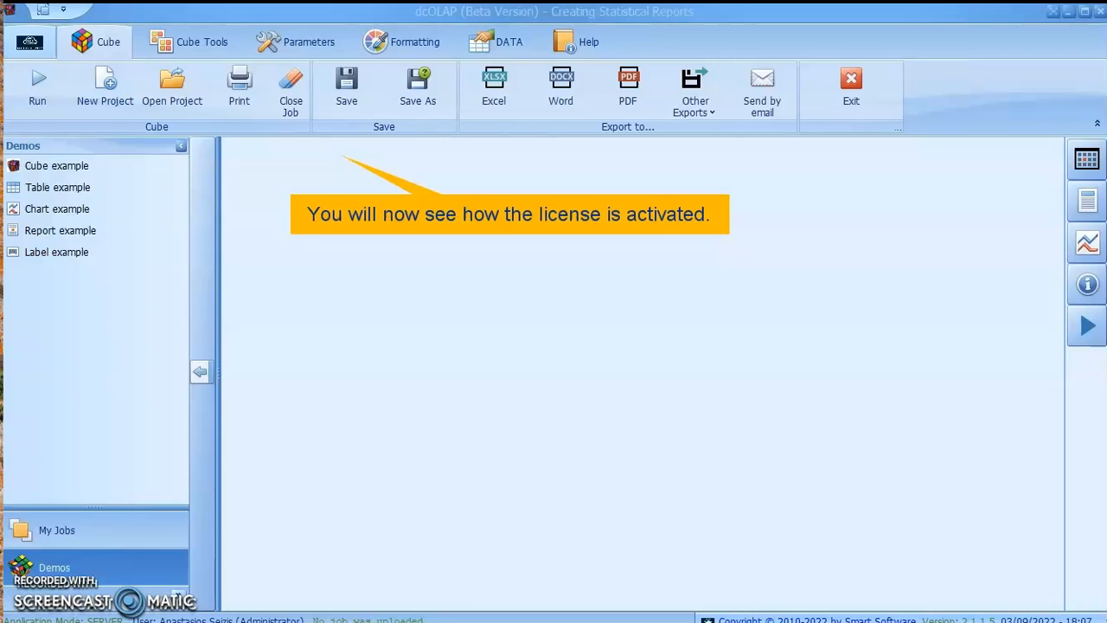
left_click(455, 332)
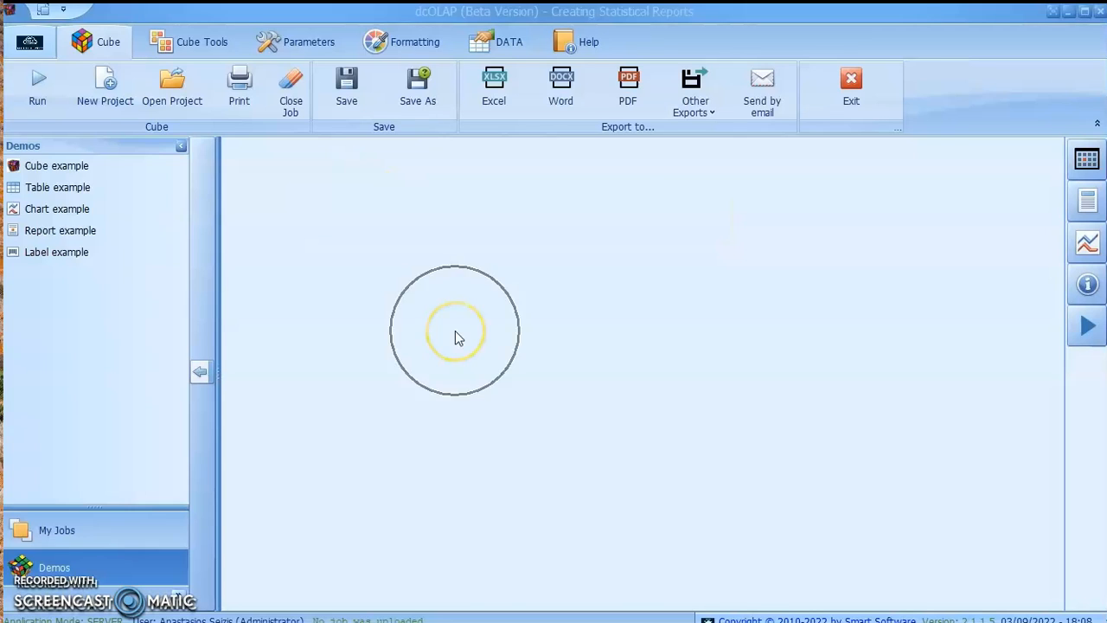
Open the dcOLAP registration form, fill in the owner's first and last name, and send the serial number to the vendor by email.
left_click(588, 41)
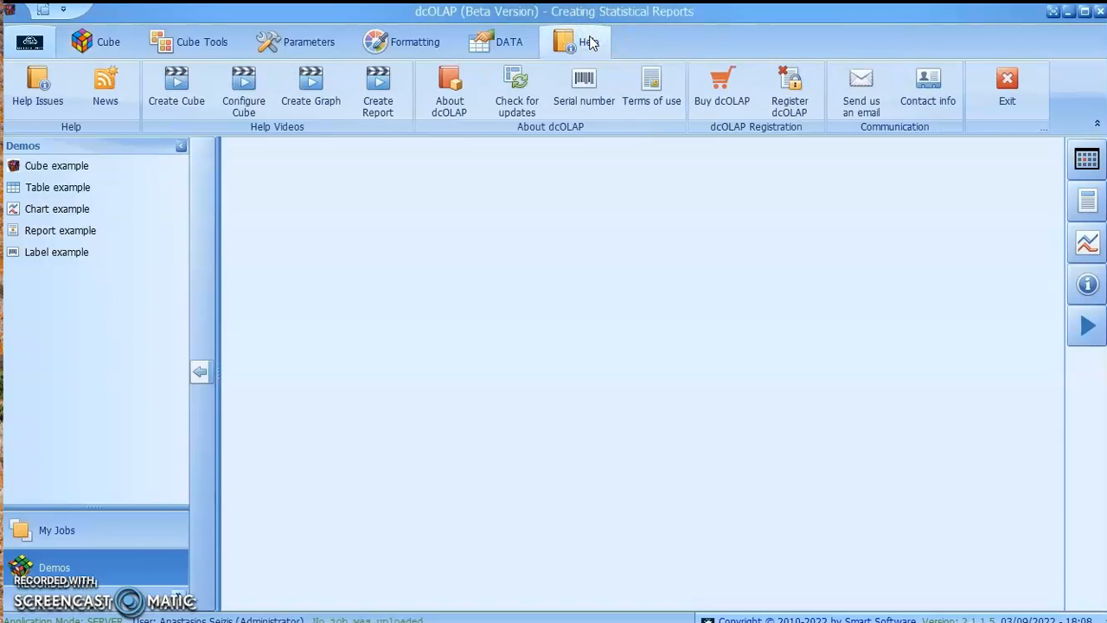
left_click(800, 115)
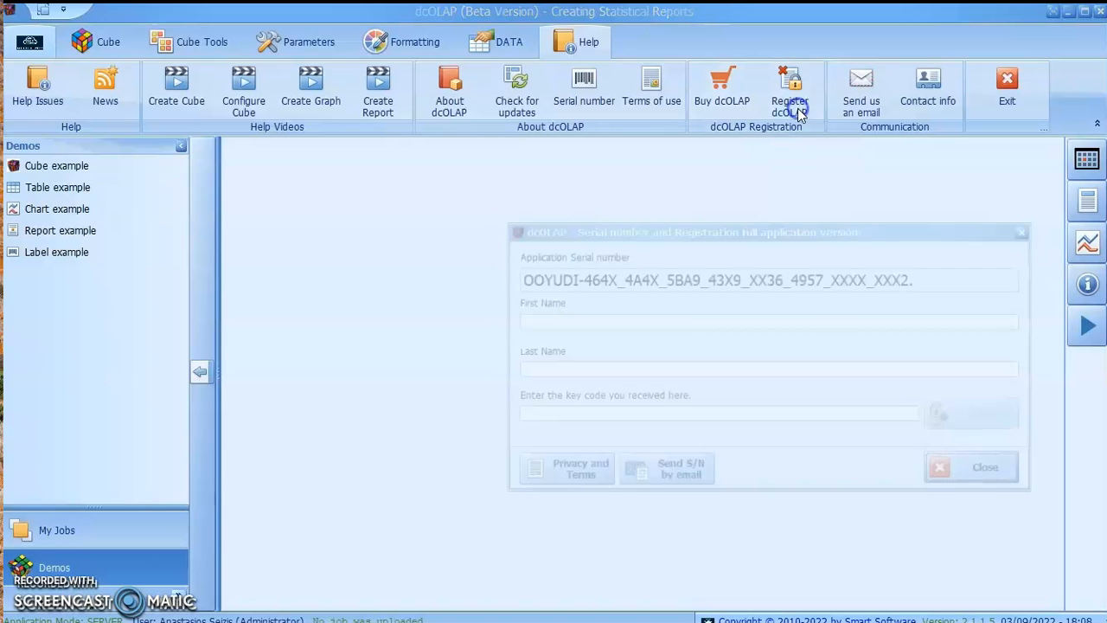
left_click_drag(781, 224, 628, 188)
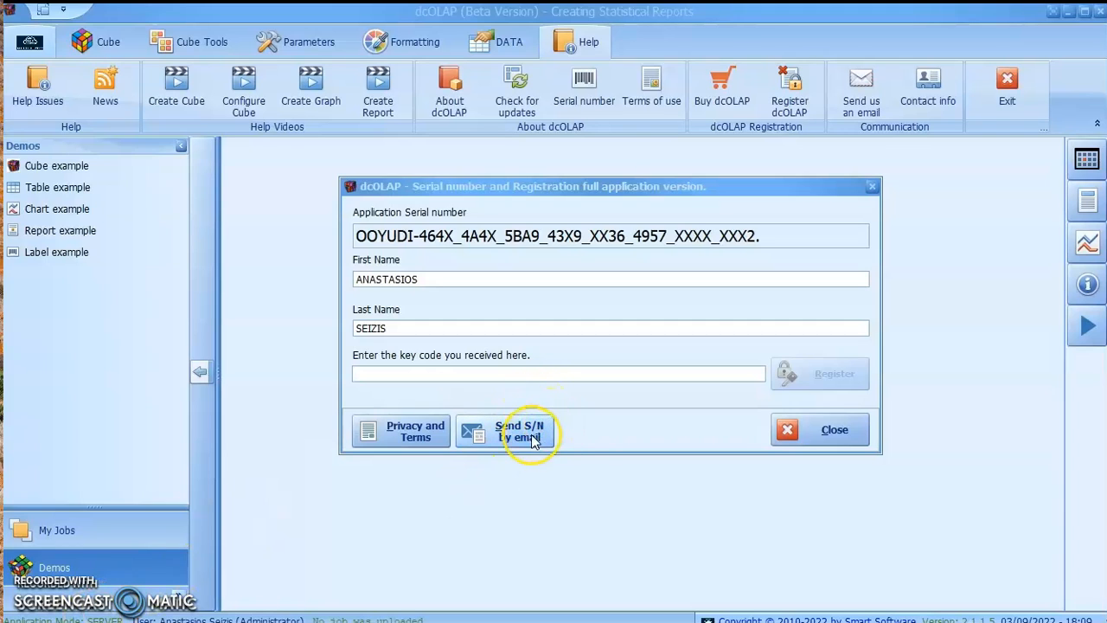
left_click(502, 446)
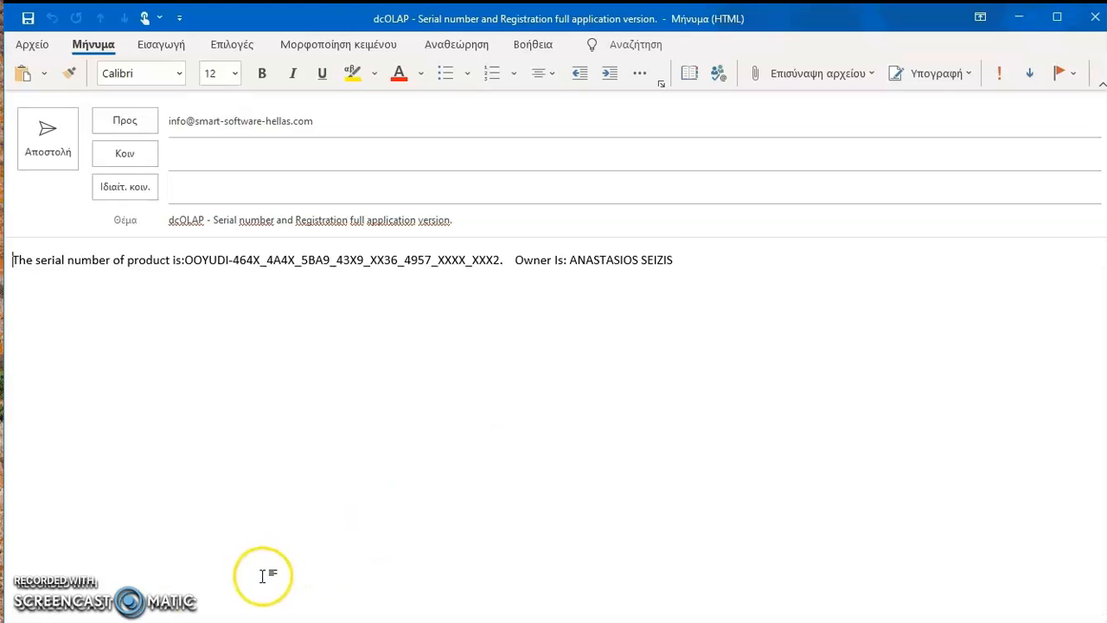
left_click(60, 157)
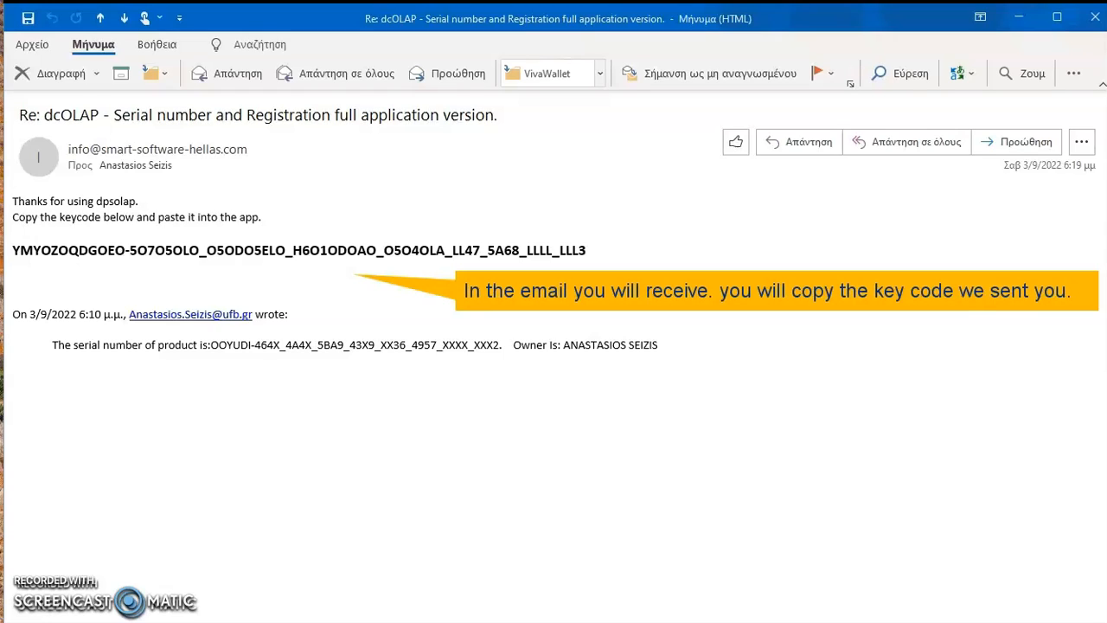
Copy the full key code from the vendor's reply email.
left_click_drag(606, 250, 67, 264)
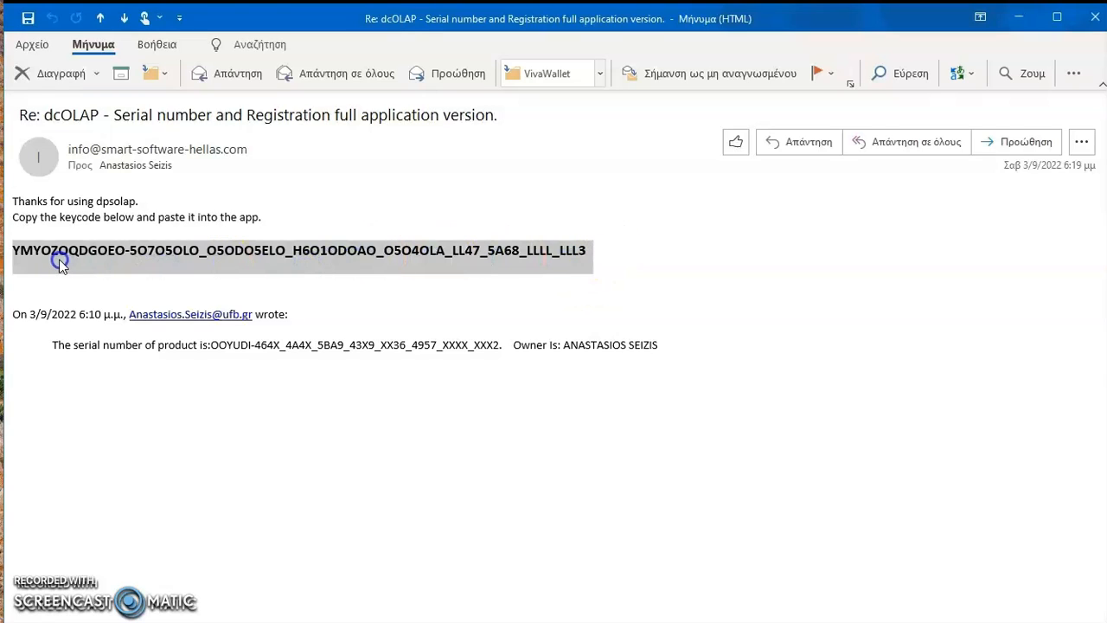
right_click(74, 252)
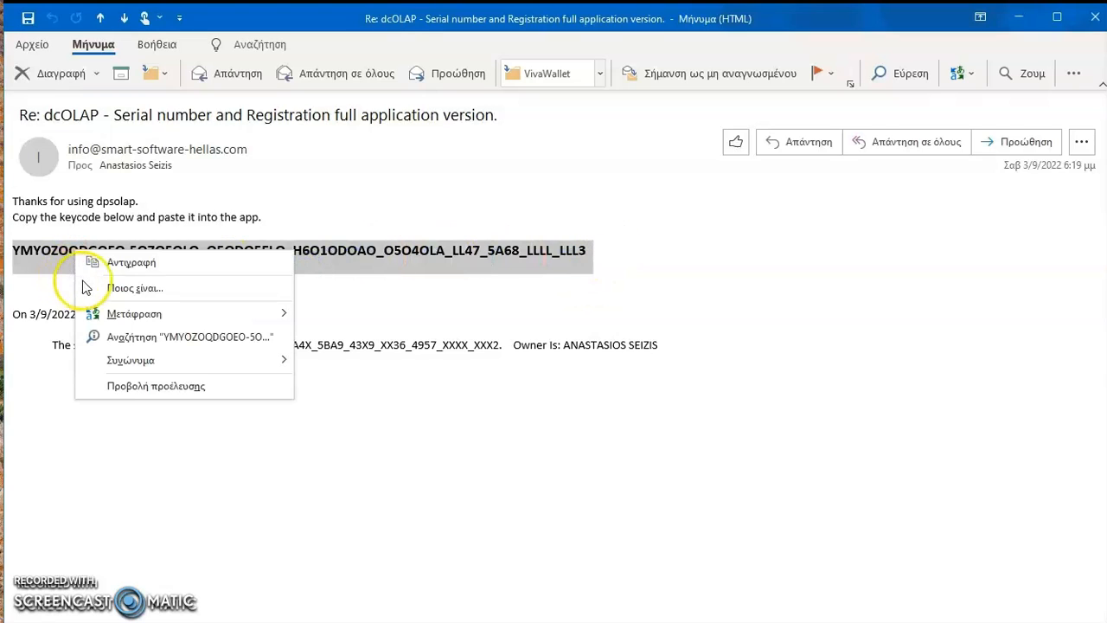
left_click(122, 265)
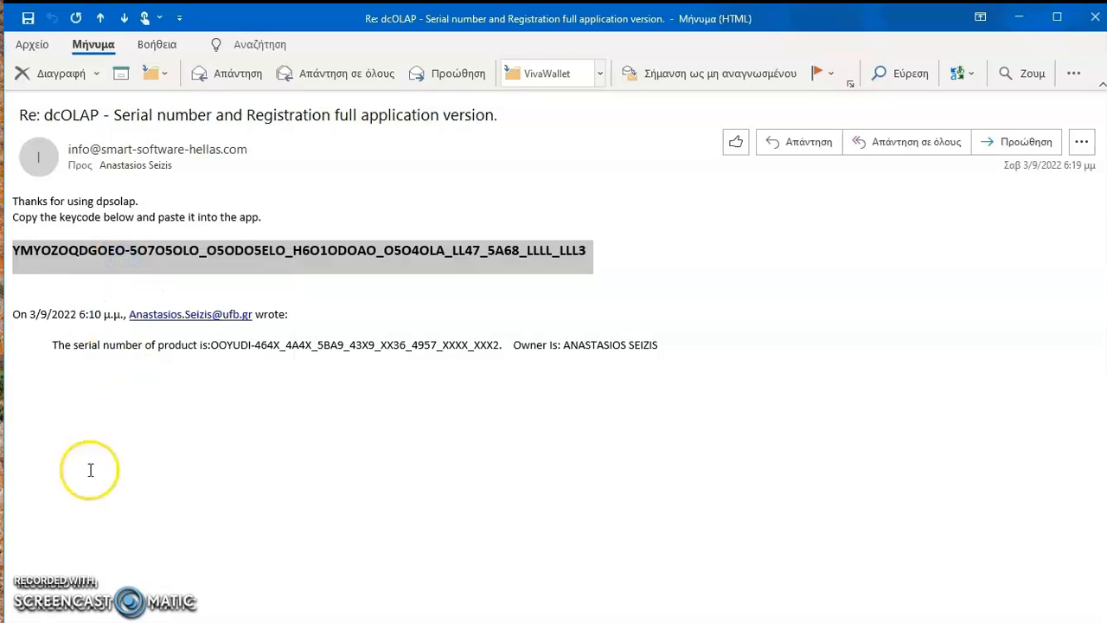
Start dcOLAP from its desktop shortcut and decline the full license offer to continue with the trial version.
key("super+d")
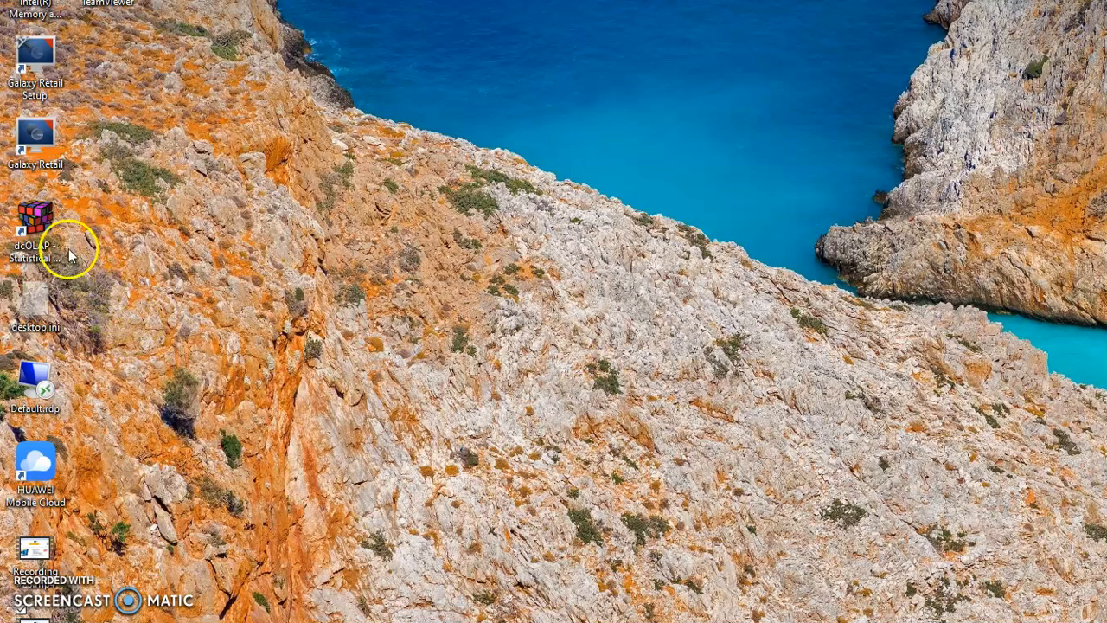
left_click(48, 272)
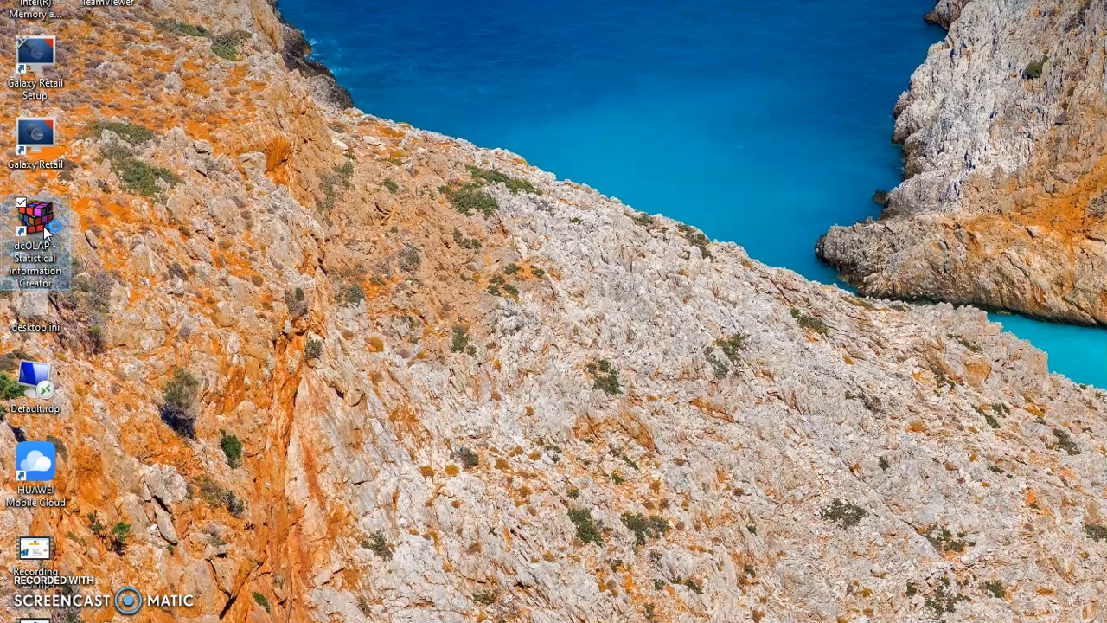
double_click(45, 231)
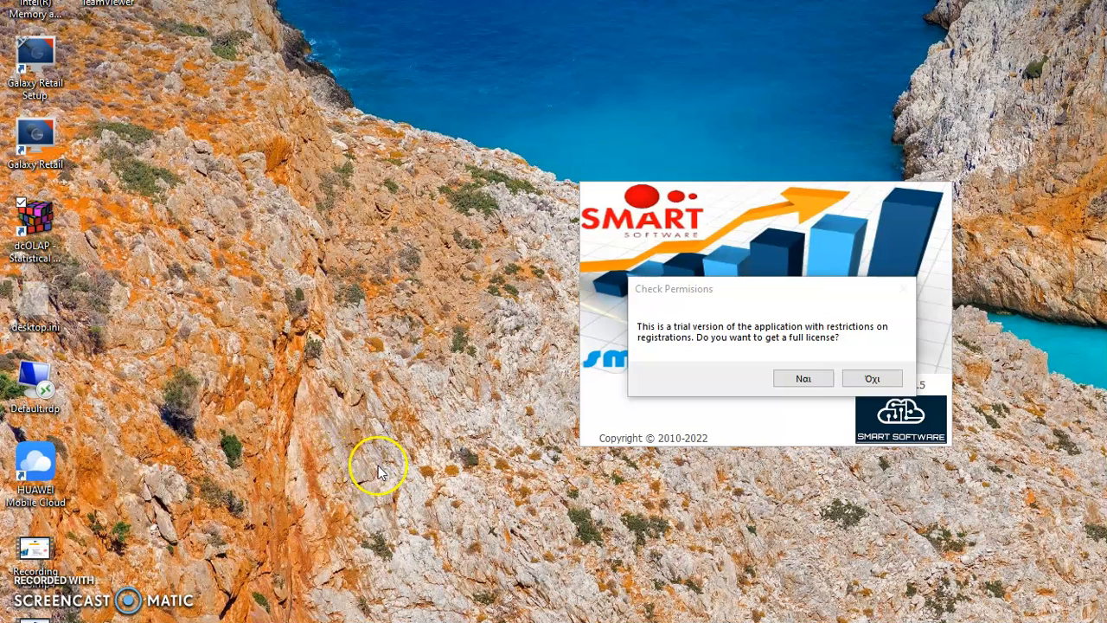
left_click(872, 381)
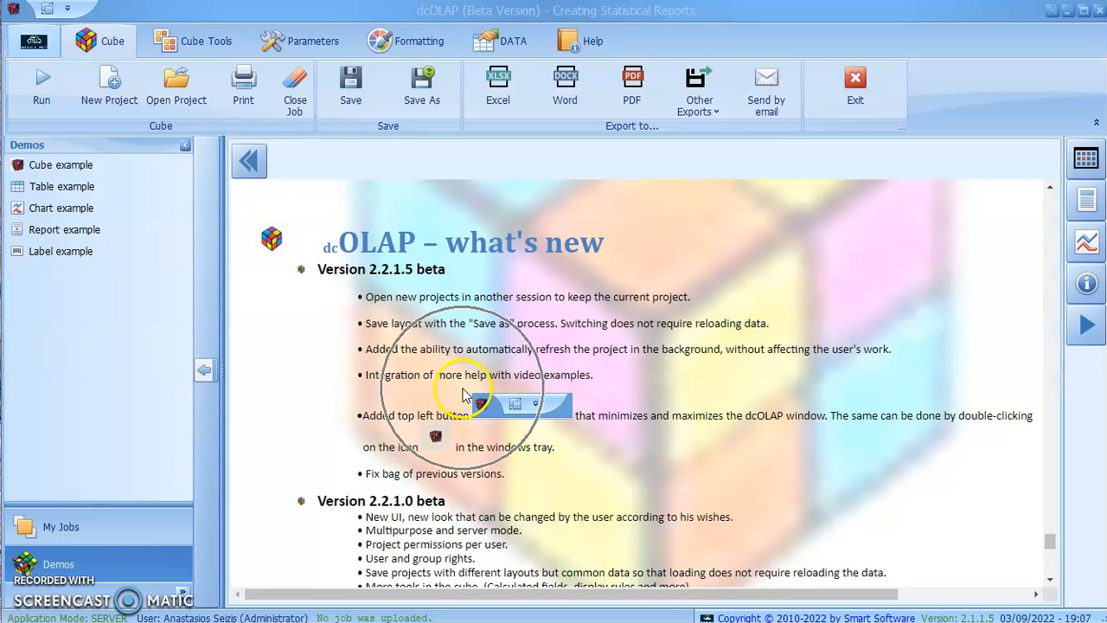
Paste the received key code into the dcOLAP registration form, register the product, and acknowledge the confirmation.
left_click(593, 43)
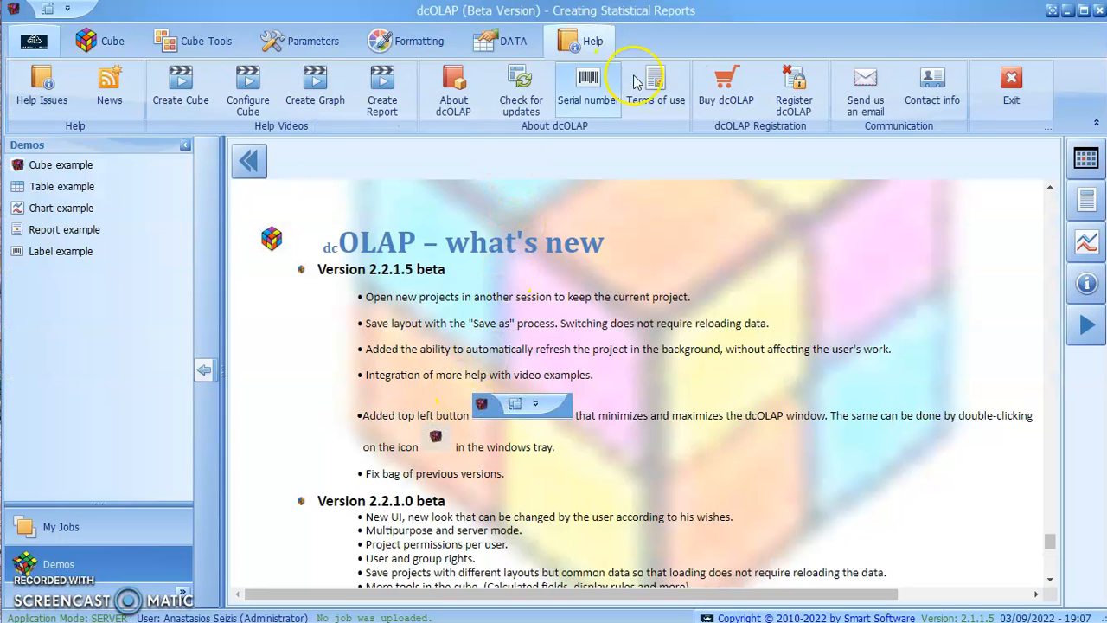
left_click(796, 108)
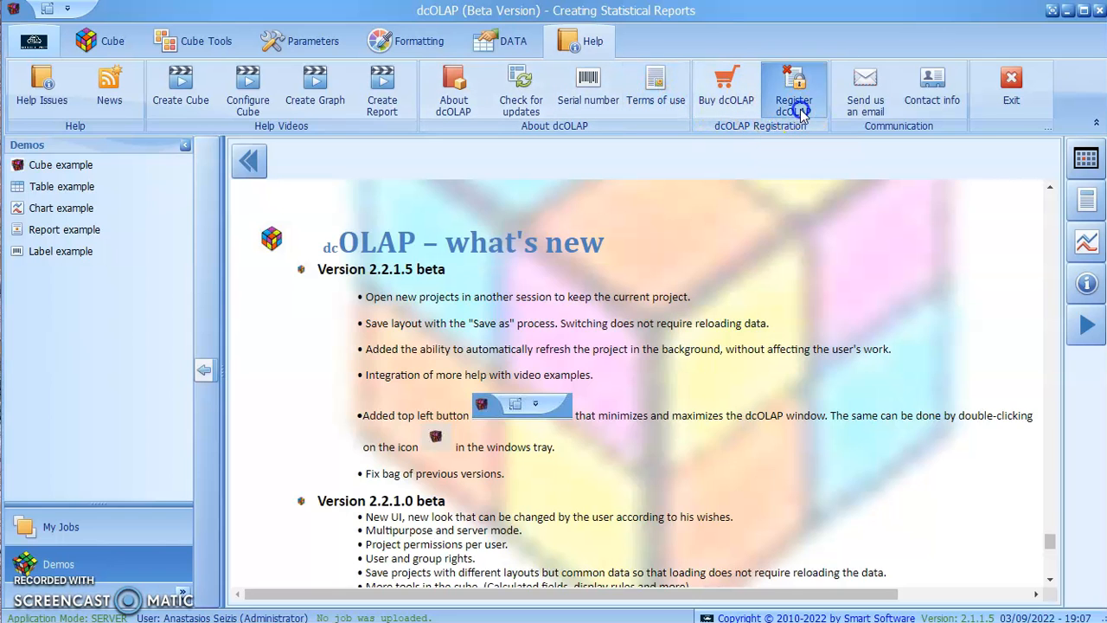
left_click(535, 371)
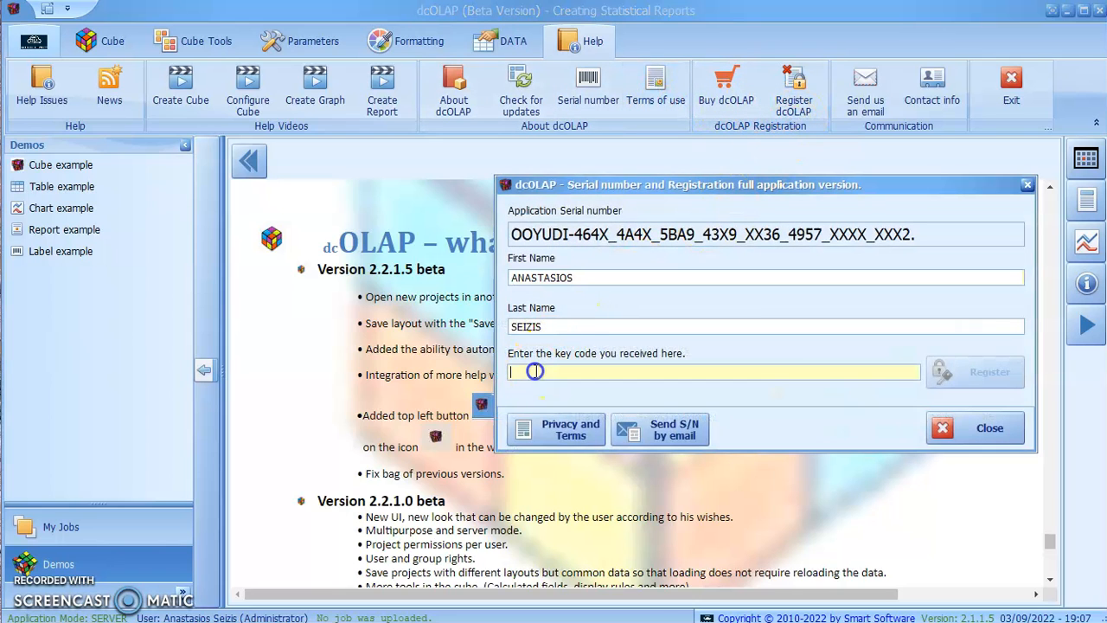
right_click(538, 372)
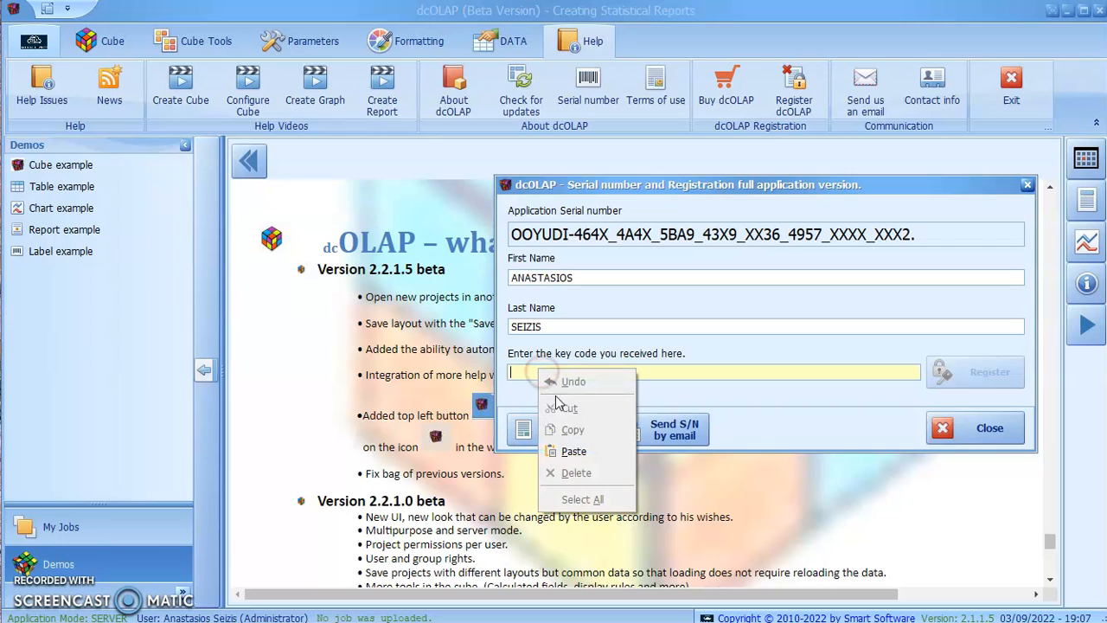
left_click(573, 452)
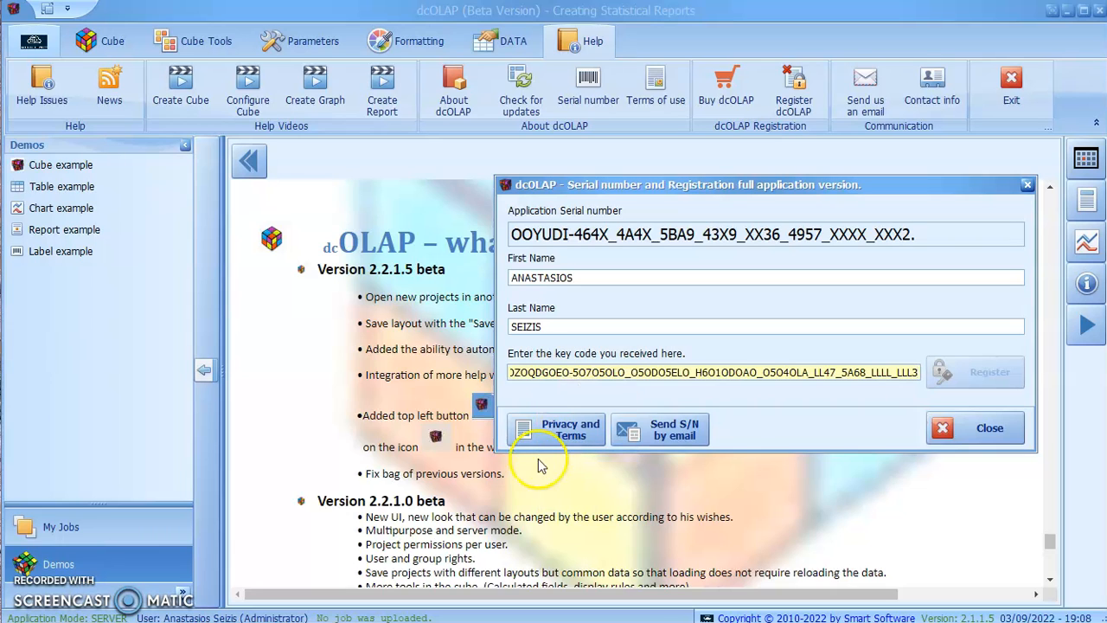
key("Tab")
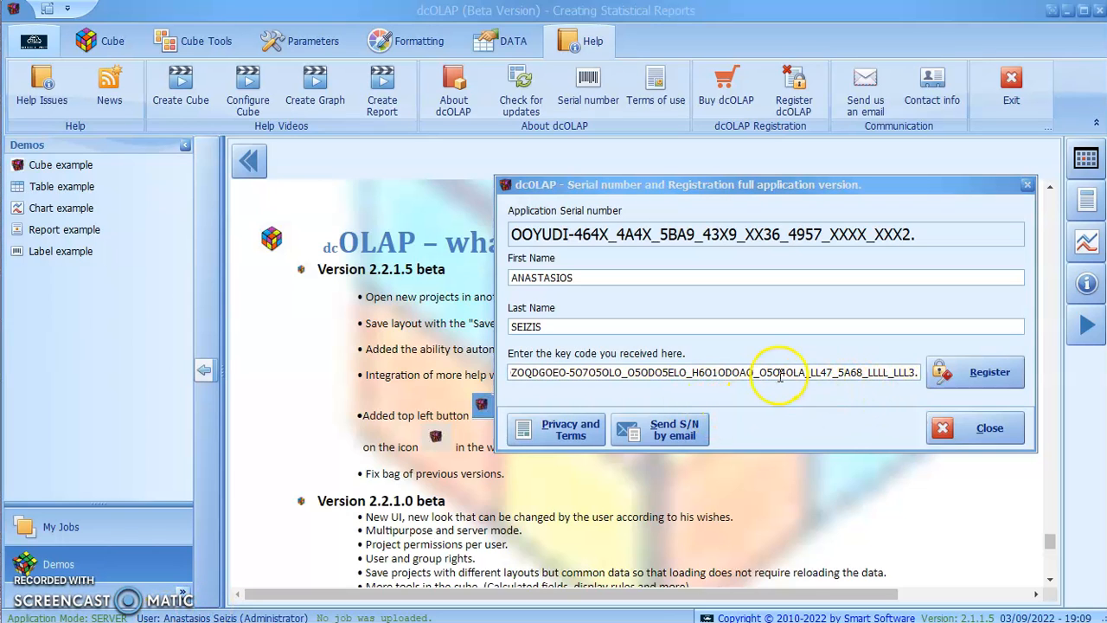
left_click(962, 388)
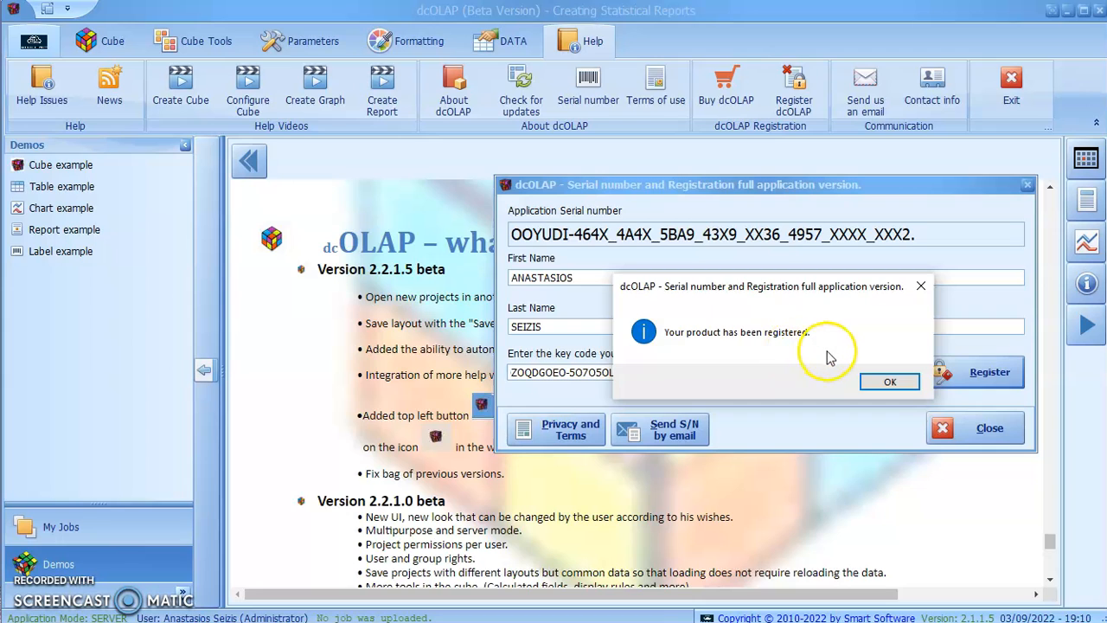
left_click(888, 384)
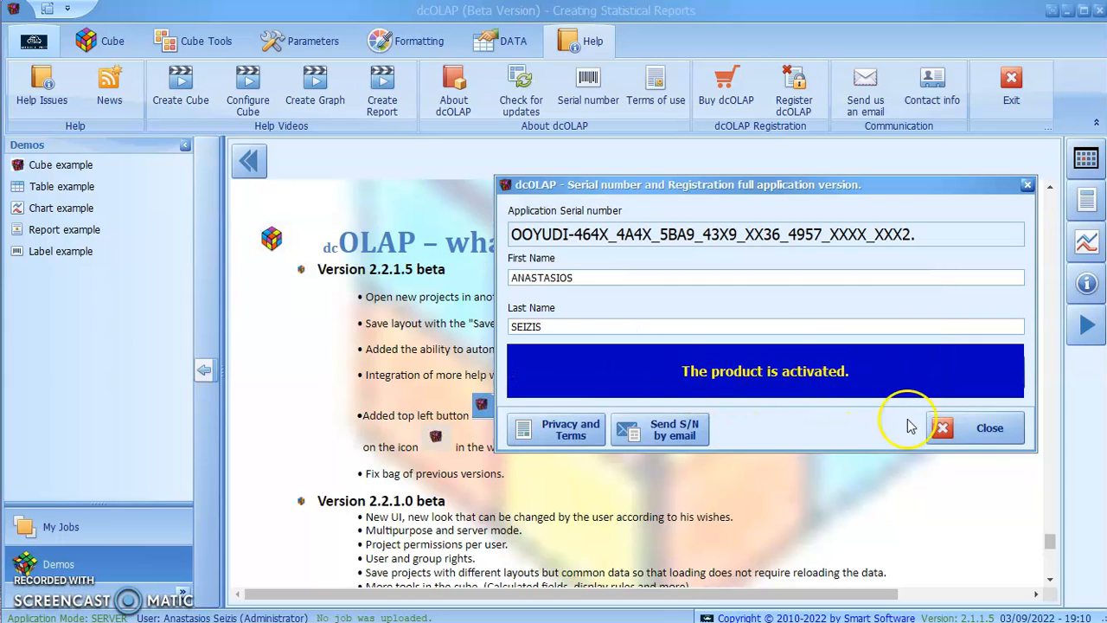
Close the registration form and restart dcOLAP, reopening the form to check the activation status.
left_click(961, 432)
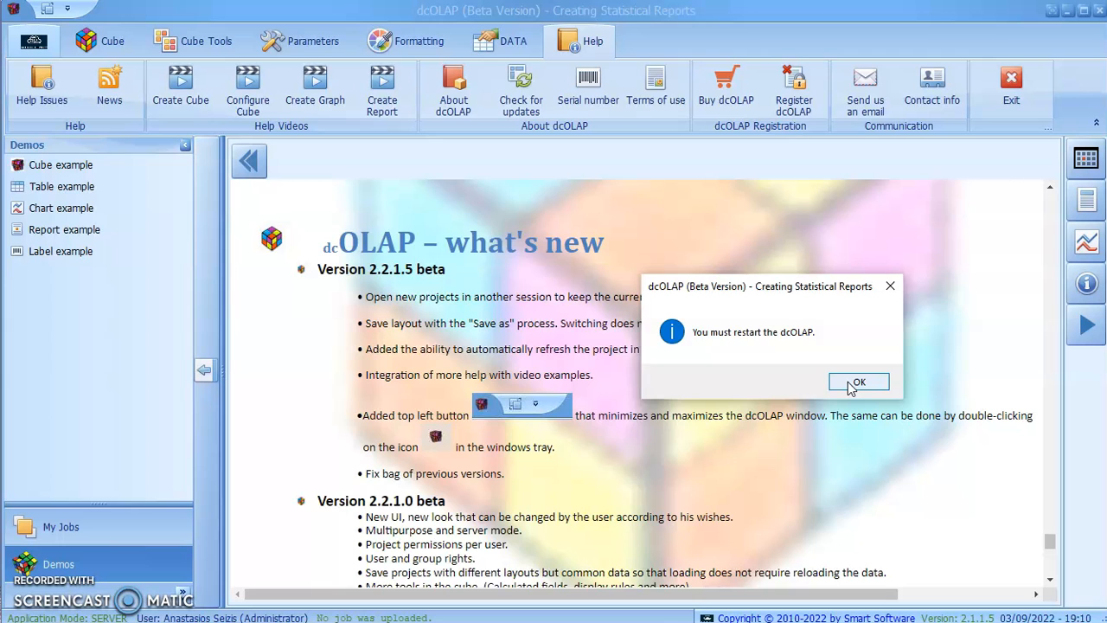
left_click(846, 381)
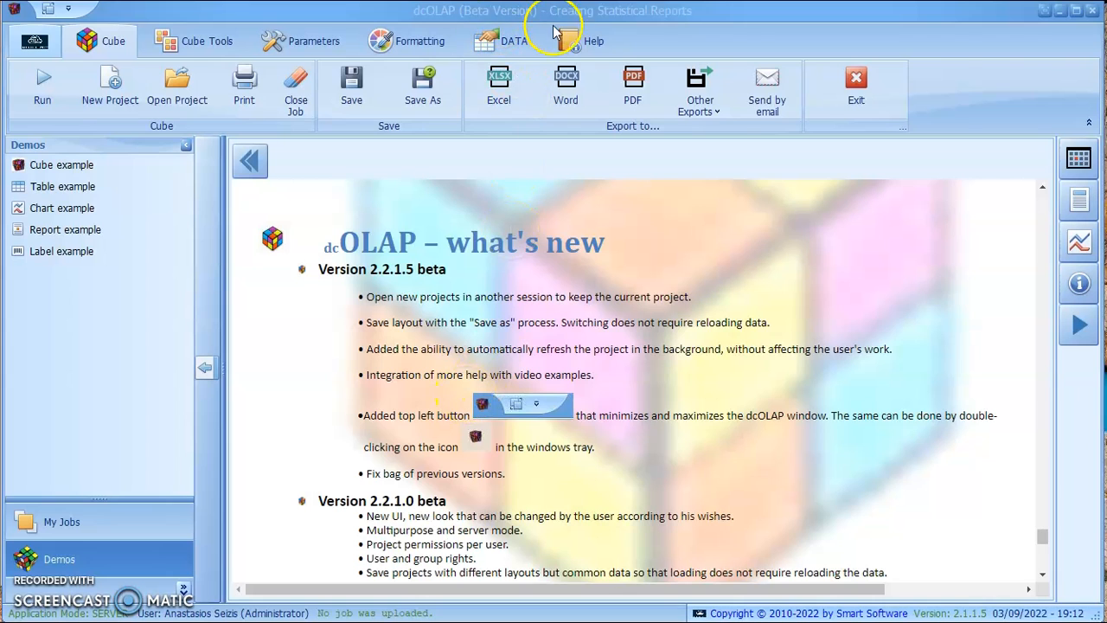
left_click(564, 39)
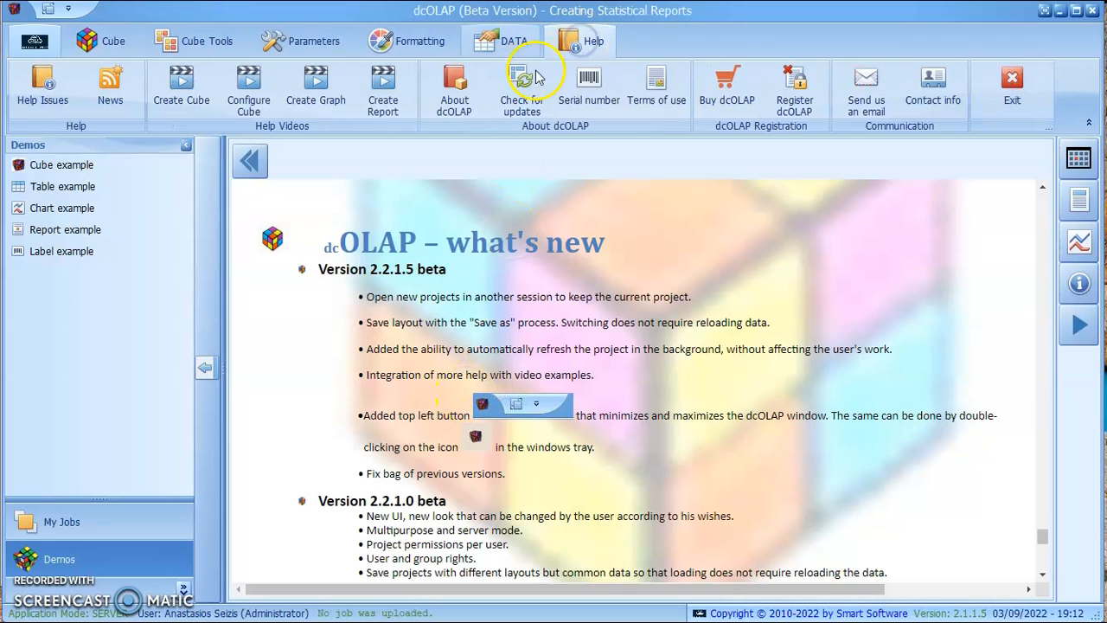
left_click(793, 103)
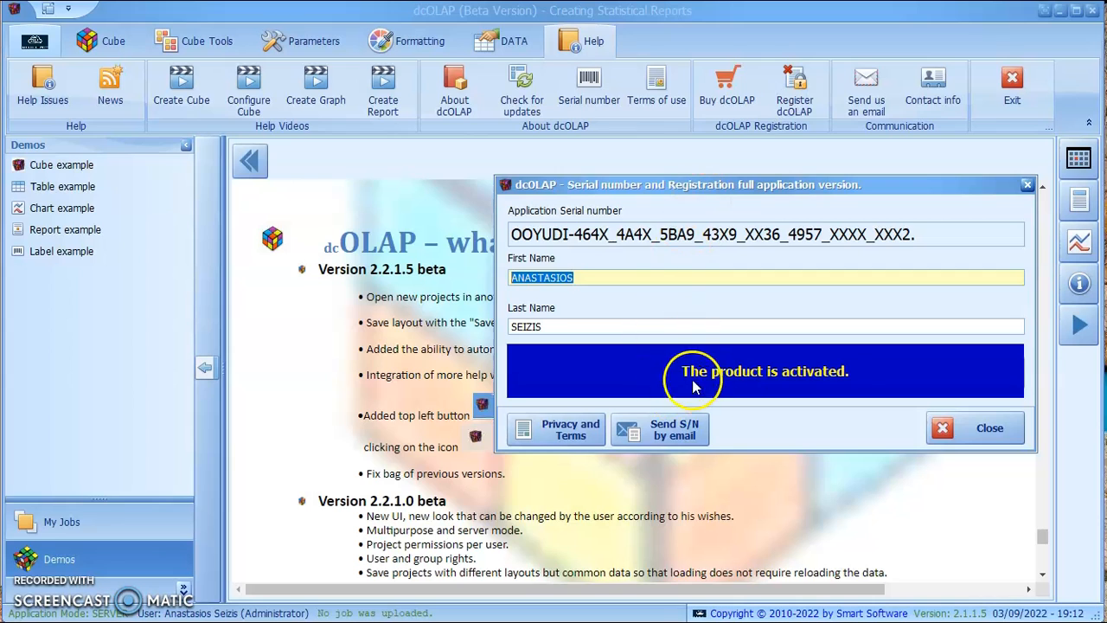